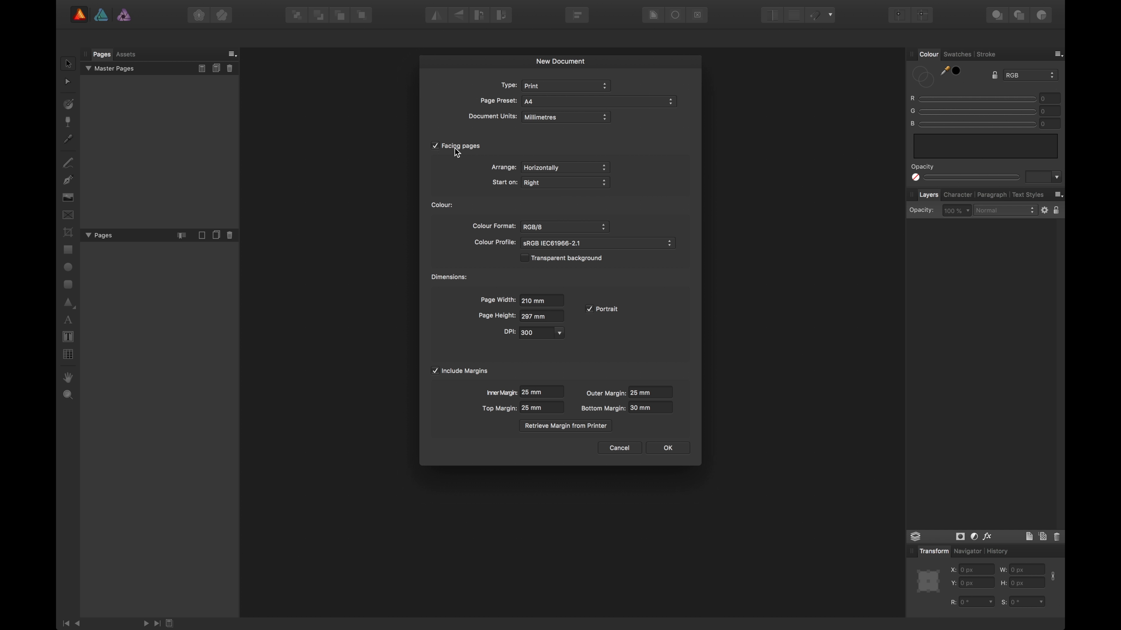
left_click(454, 148)
left_click(464, 150)
left_click(576, 105)
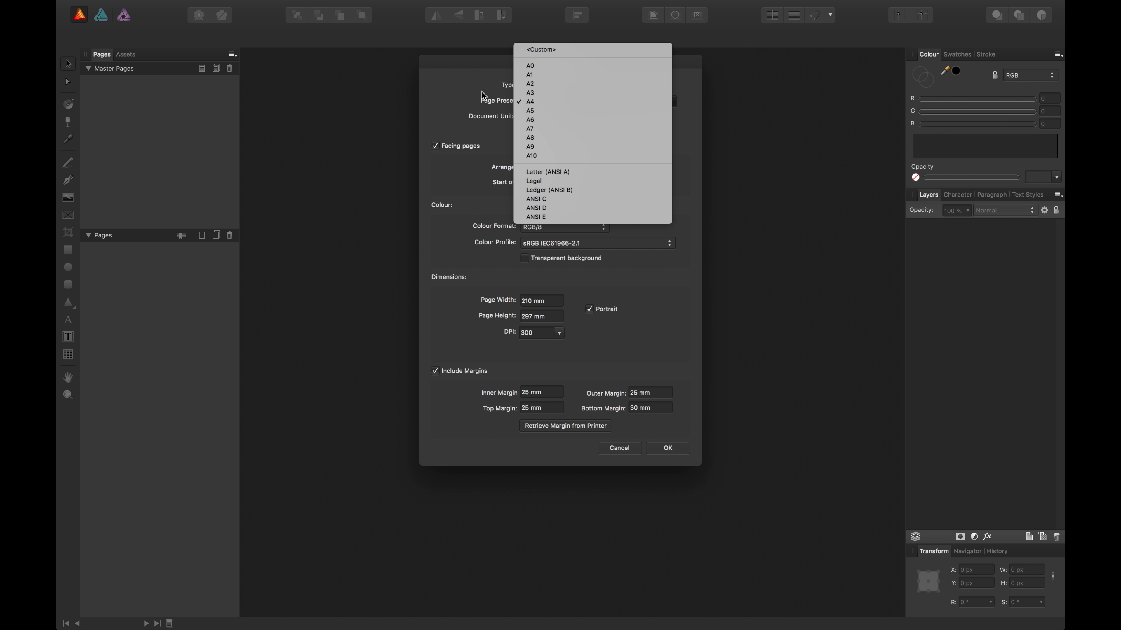
left_click(464, 92)
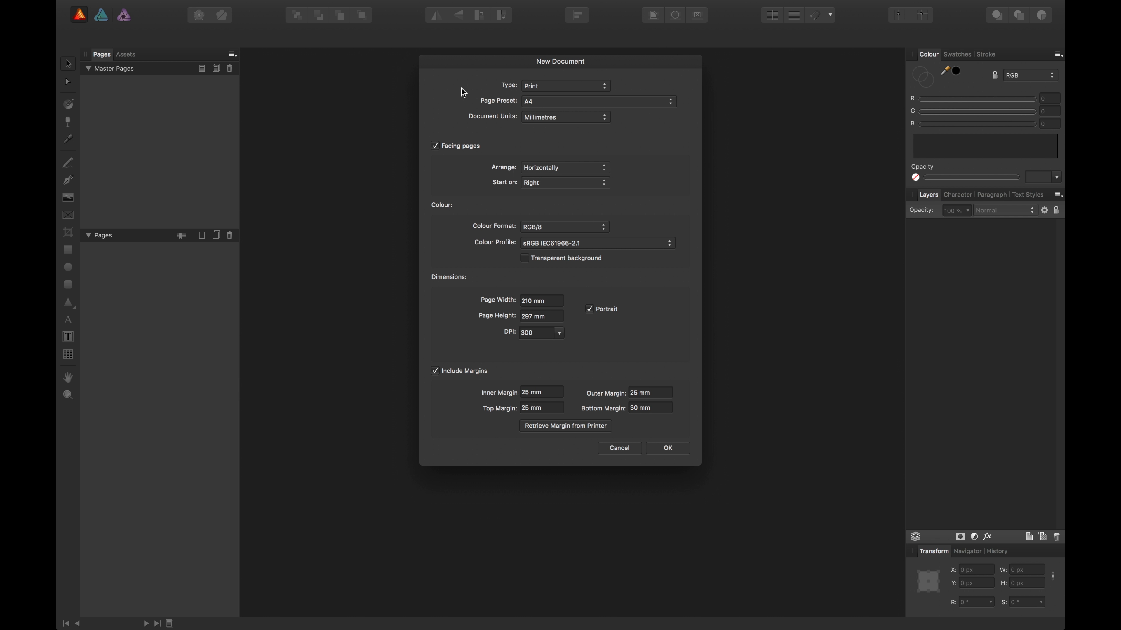
Create a facing-pages print document with inches as the units and the Letter (ANSI A) page preset
left_click(562, 118)
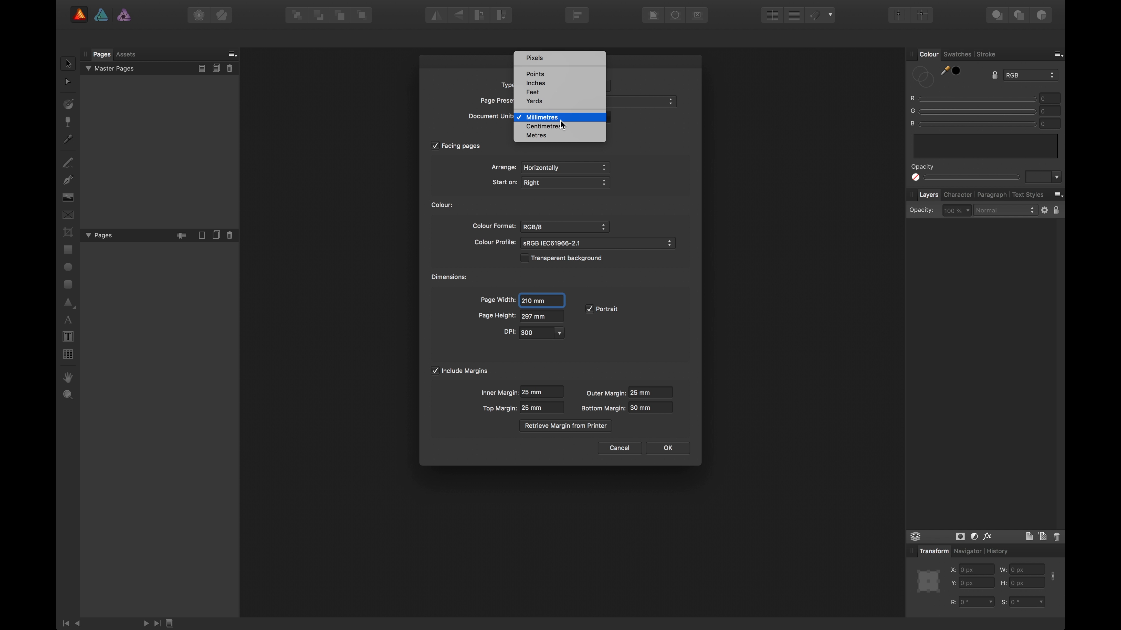
left_click(557, 84)
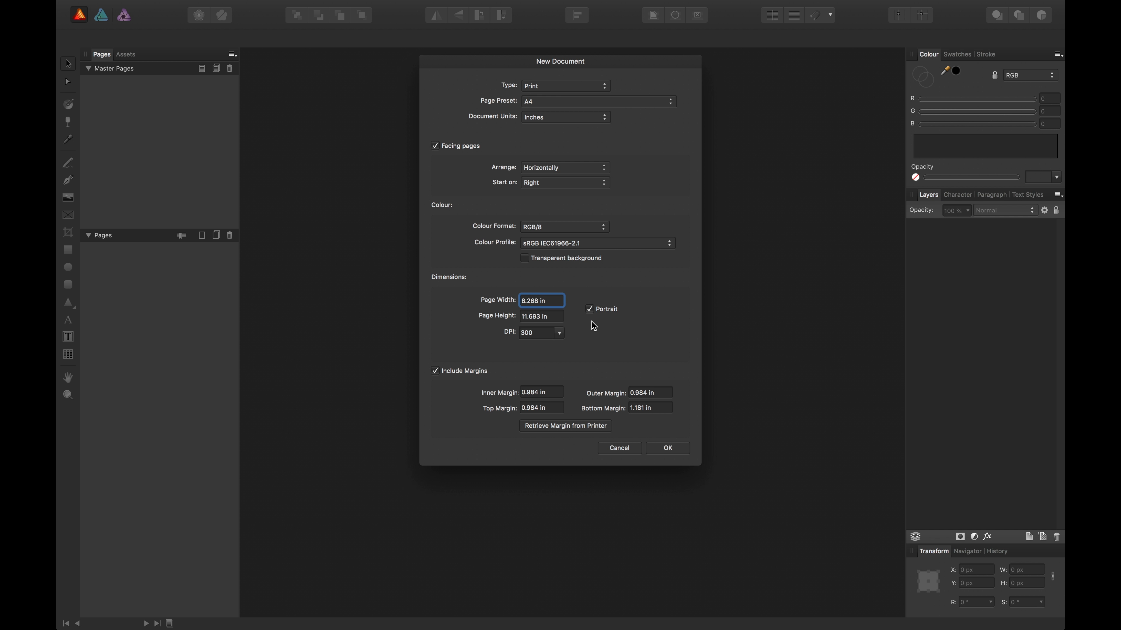
left_click(531, 302)
left_click(539, 102)
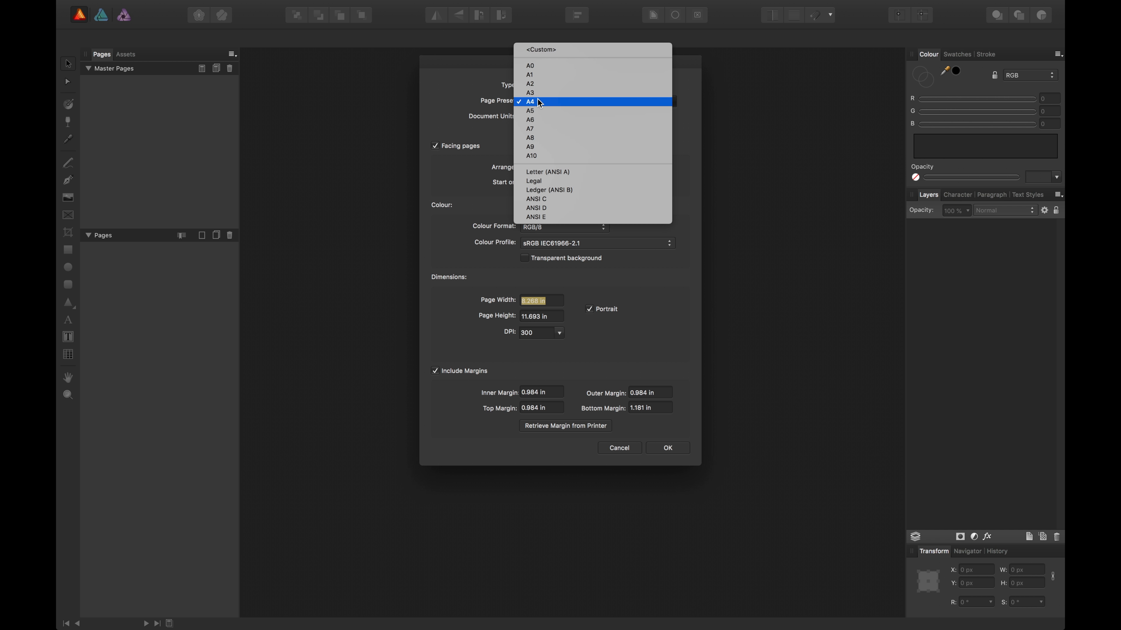
left_click(538, 174)
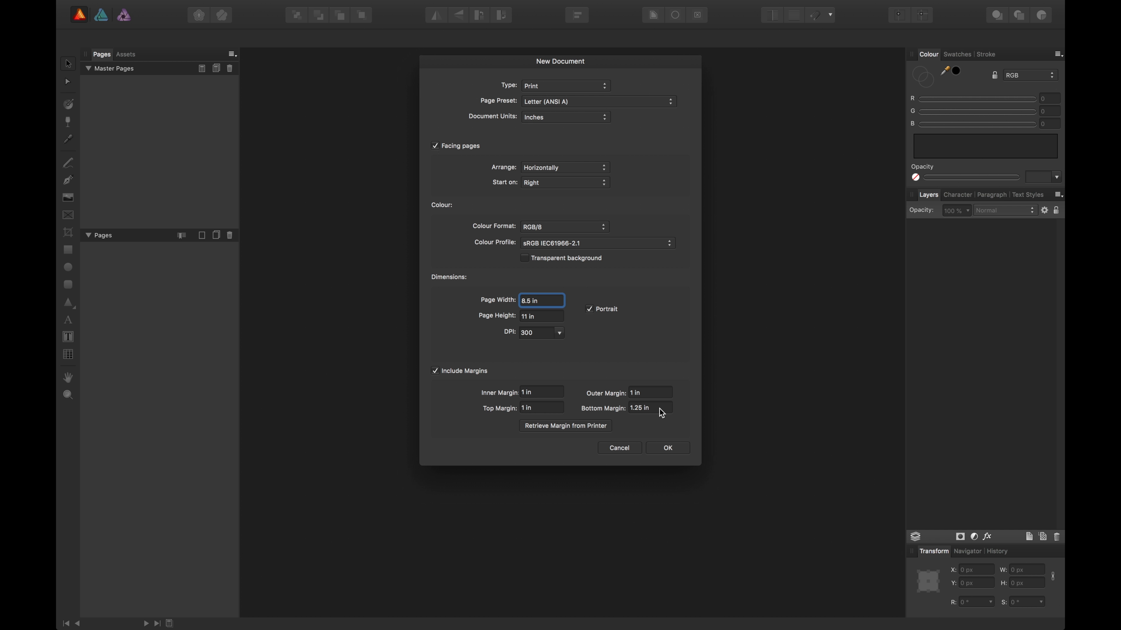
left_click(537, 334)
left_click(668, 450)
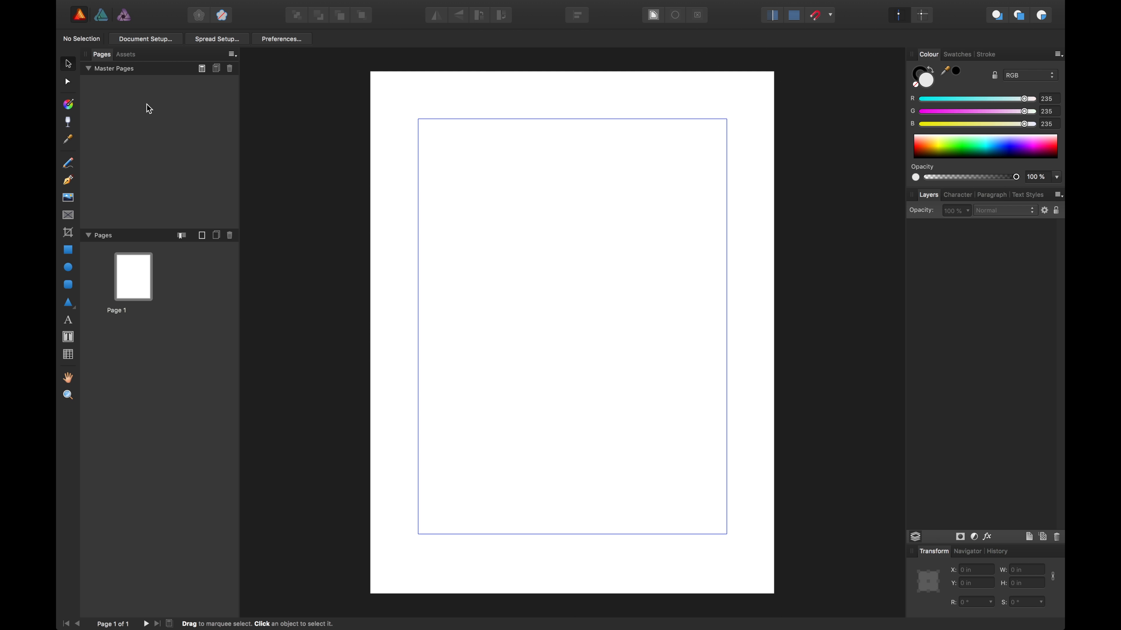
Add a facing master spread named Master A with Letter (ANSI A) page dimensions
left_click(201, 69)
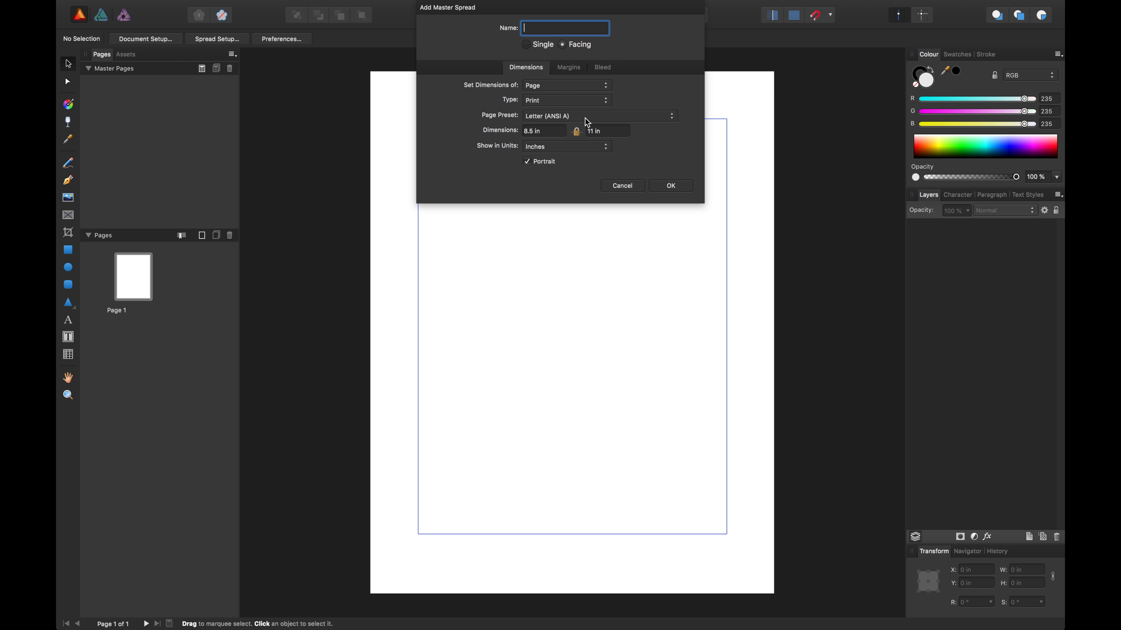
type("Master A")
left_click(572, 69)
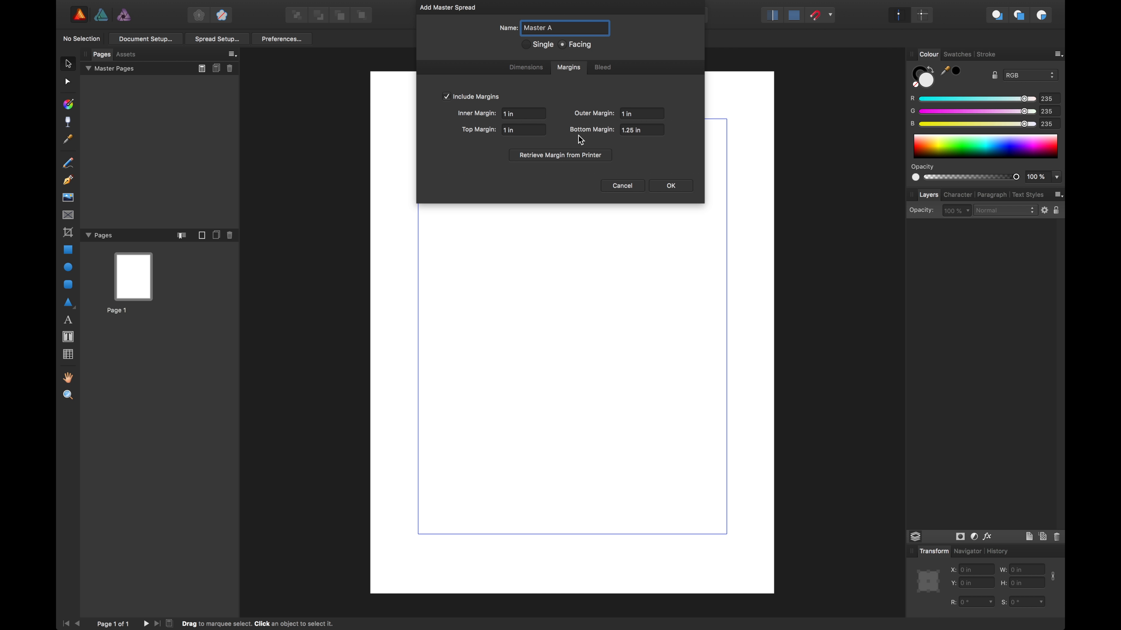
left_click(600, 70)
left_click(519, 69)
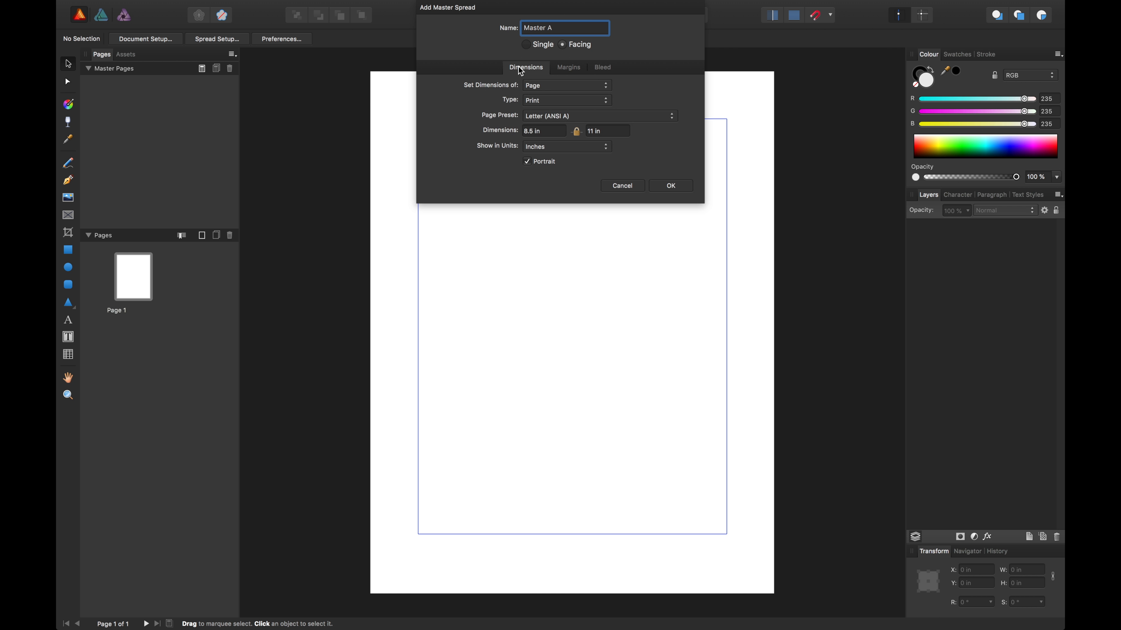
left_click(670, 186)
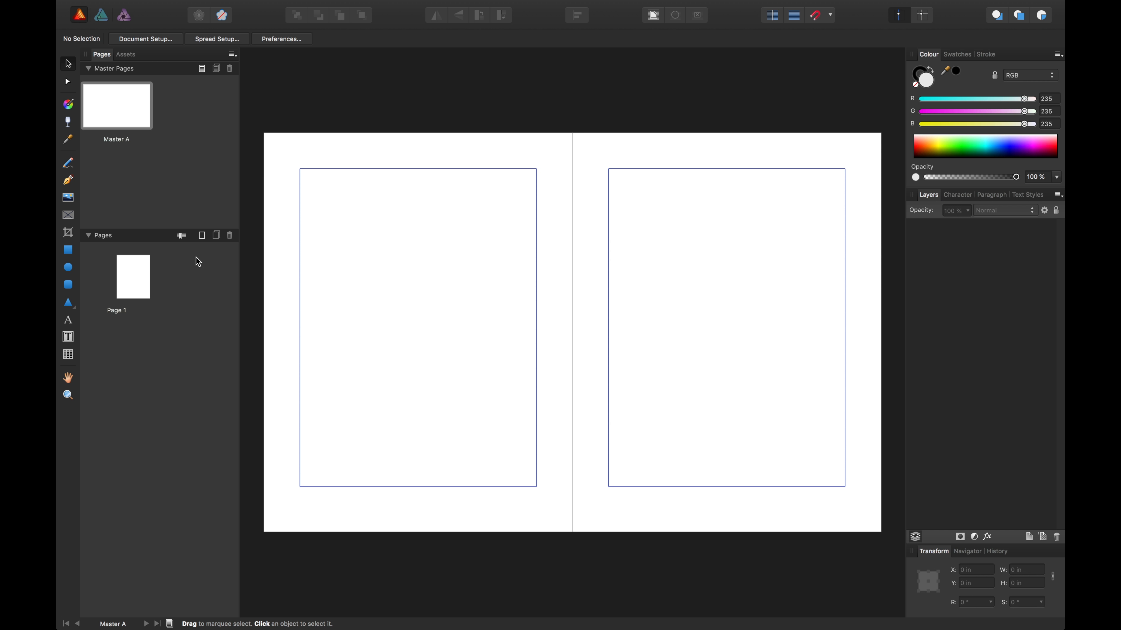
Add 5 pages after page 1 with Master A applied as their master page
left_click(205, 239)
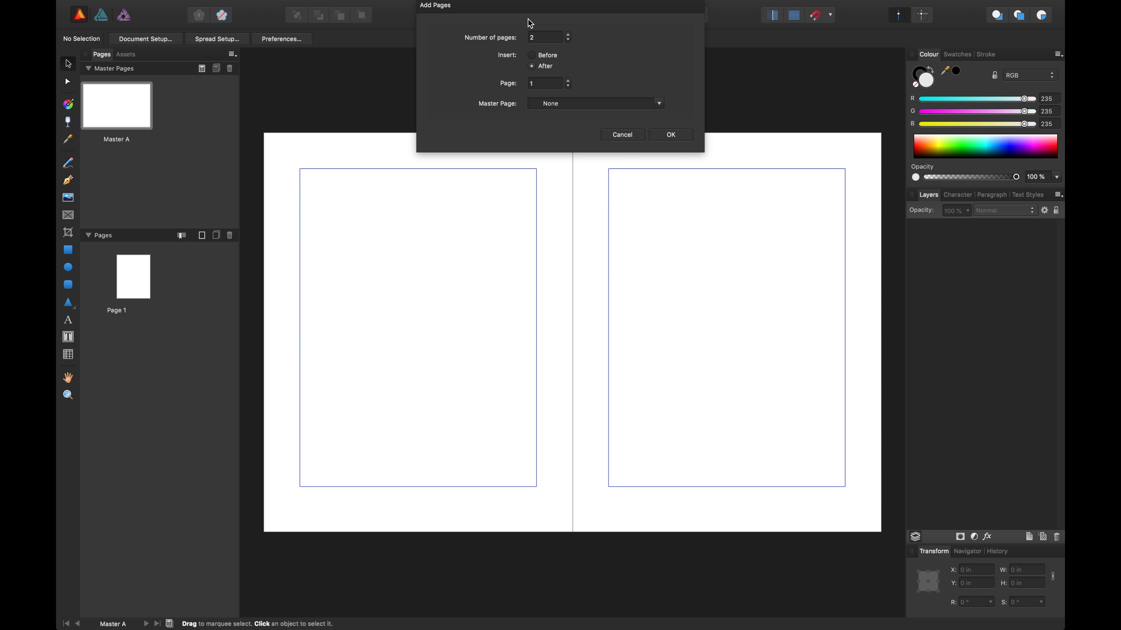
left_click(590, 101)
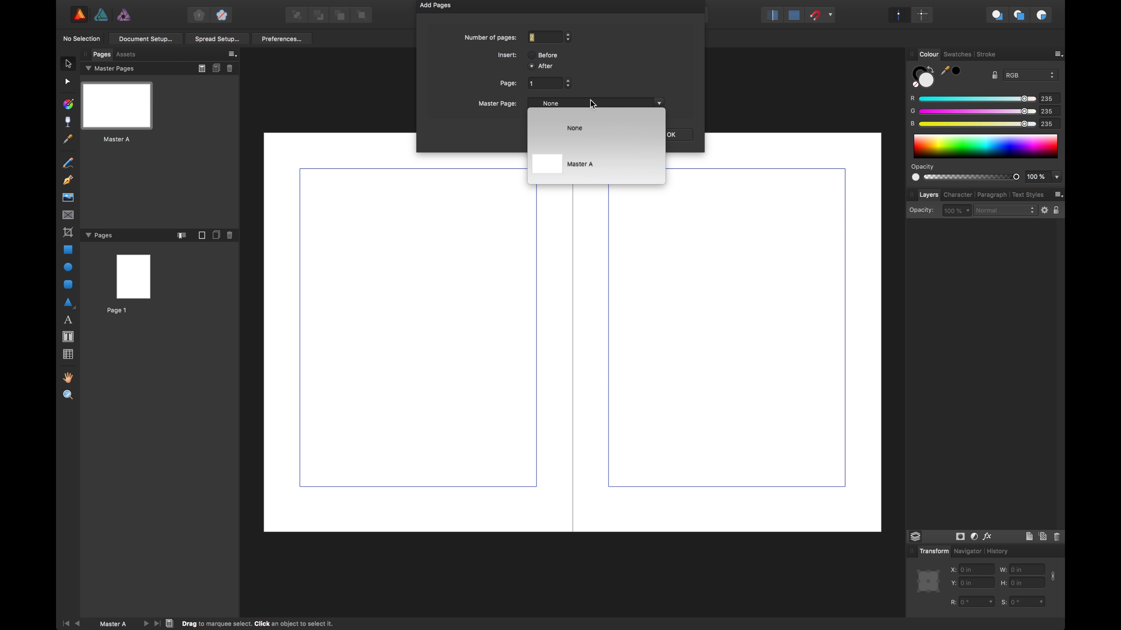
left_click(588, 177)
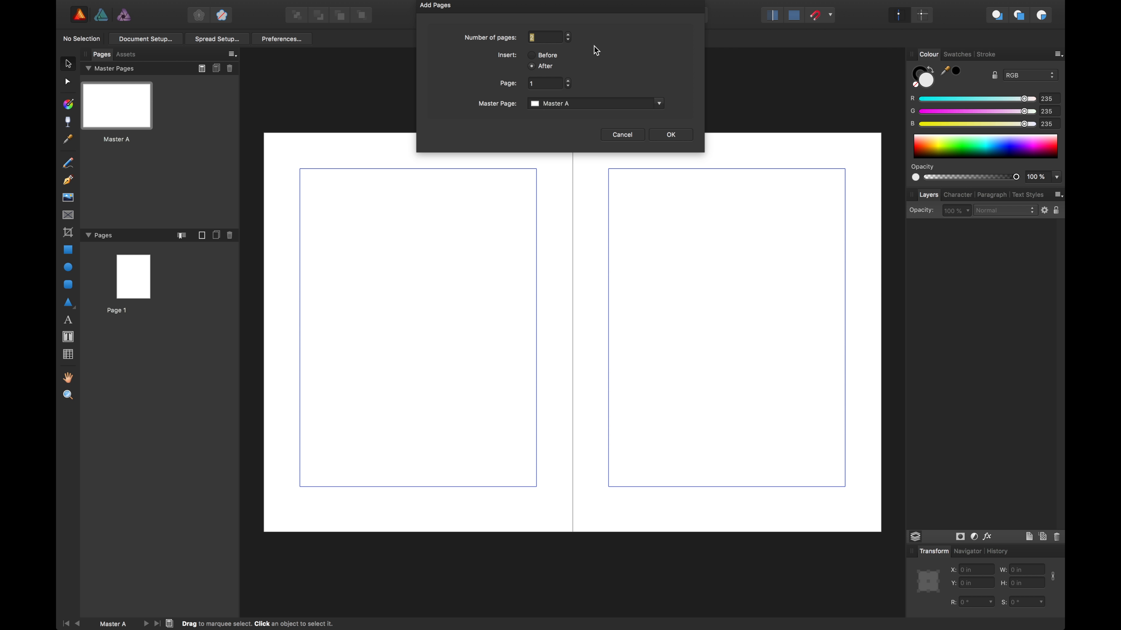
type("5")
left_click(678, 137)
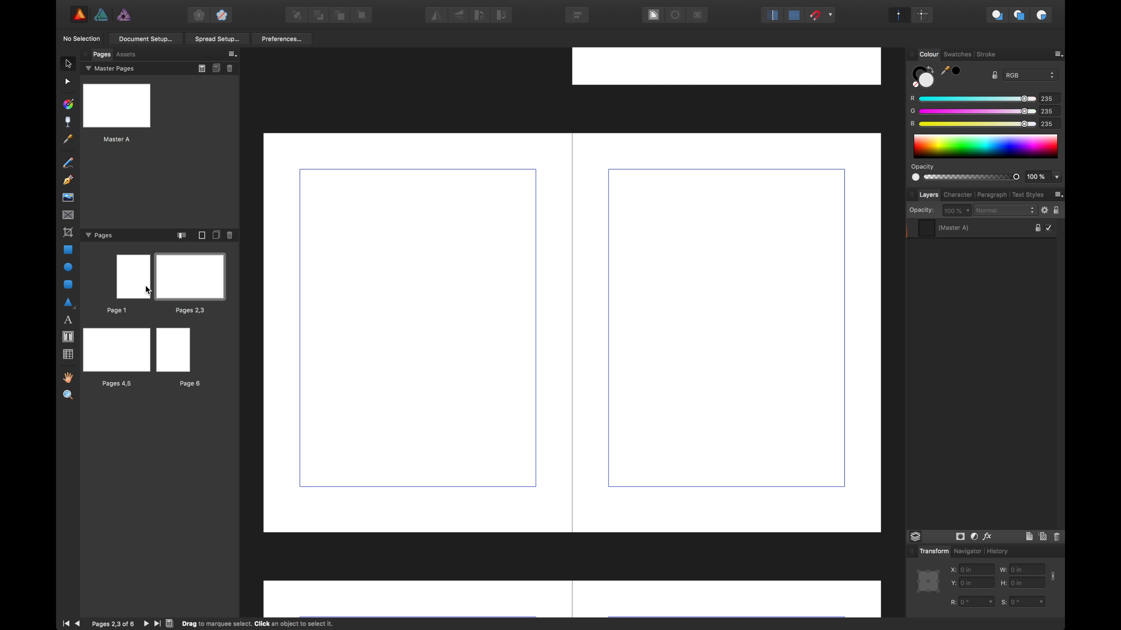
left_click(138, 289)
left_click(188, 284)
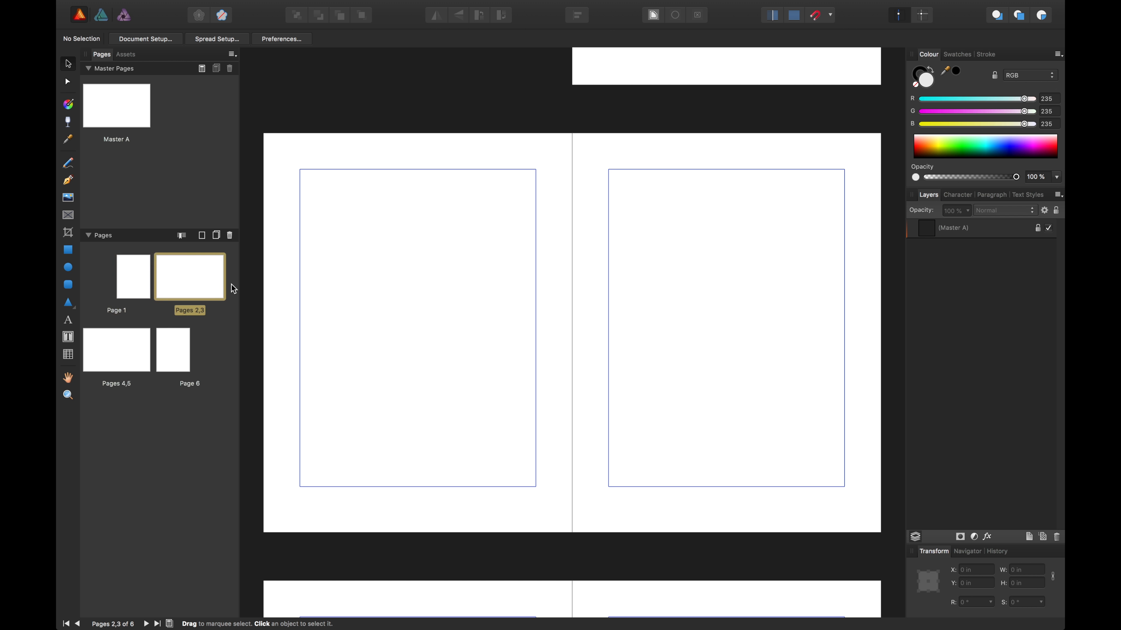
left_click(117, 366)
left_click(172, 367)
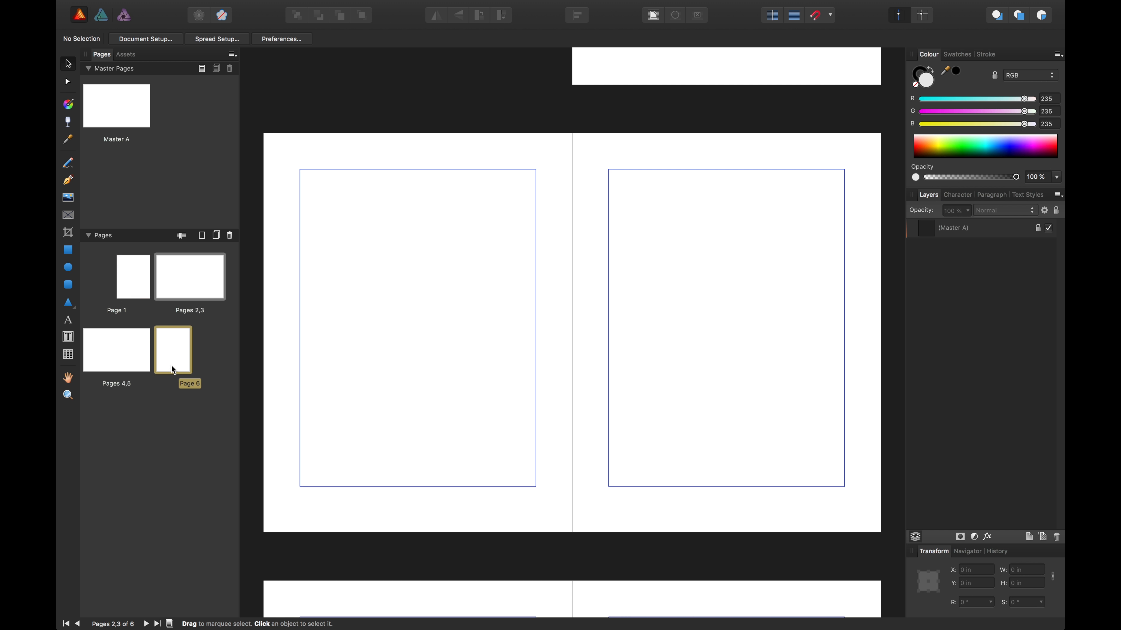
left_click(130, 286)
Open Master A for editing and draw a text frame about 1.98 by 0.63 in below the left page's bottom-left margin corner
double_click(129, 126)
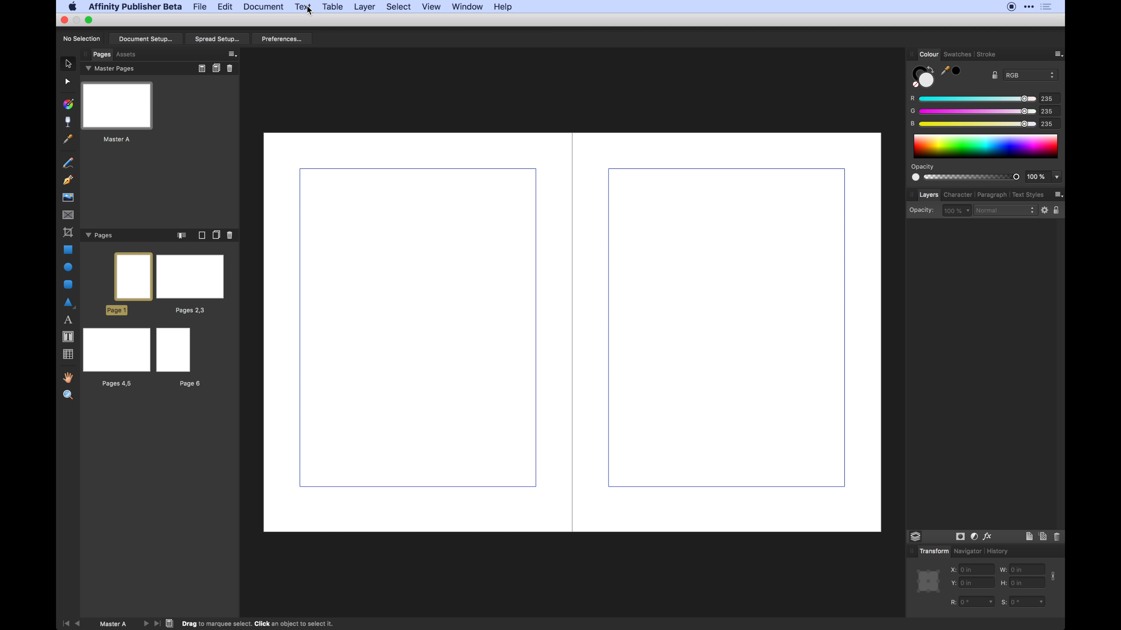
left_click(303, 7)
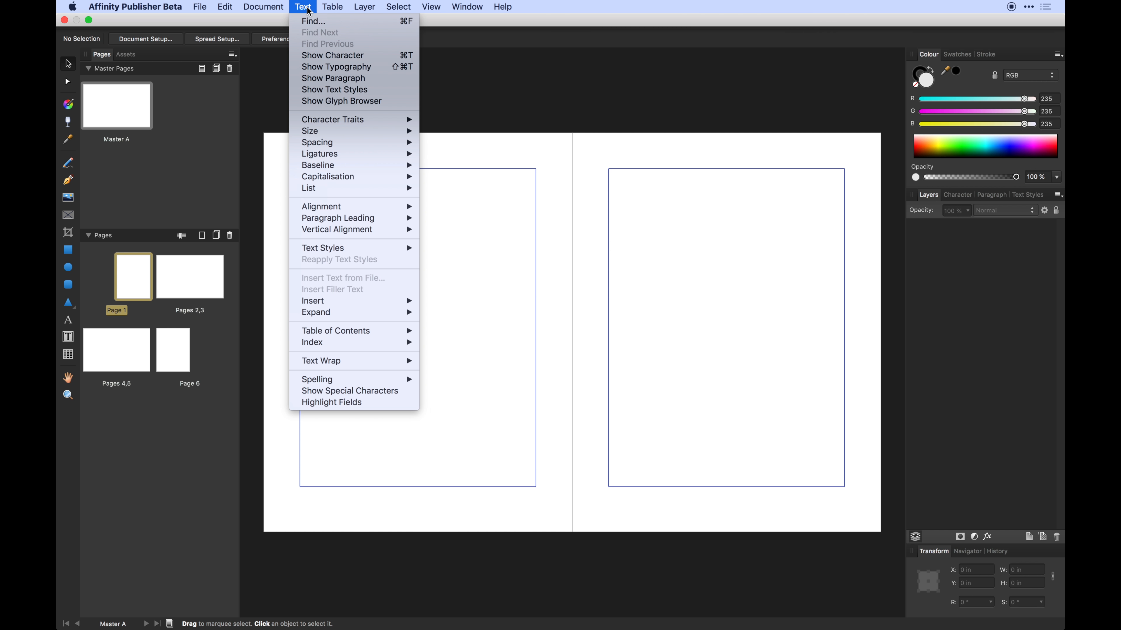
left_click(532, 264)
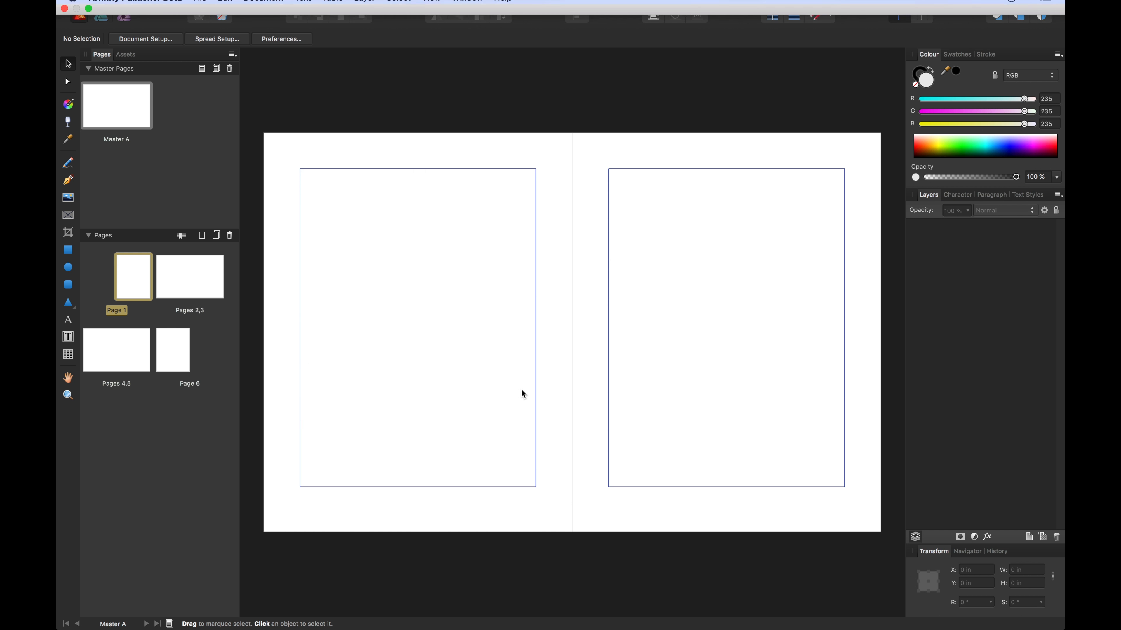
left_click(67, 336)
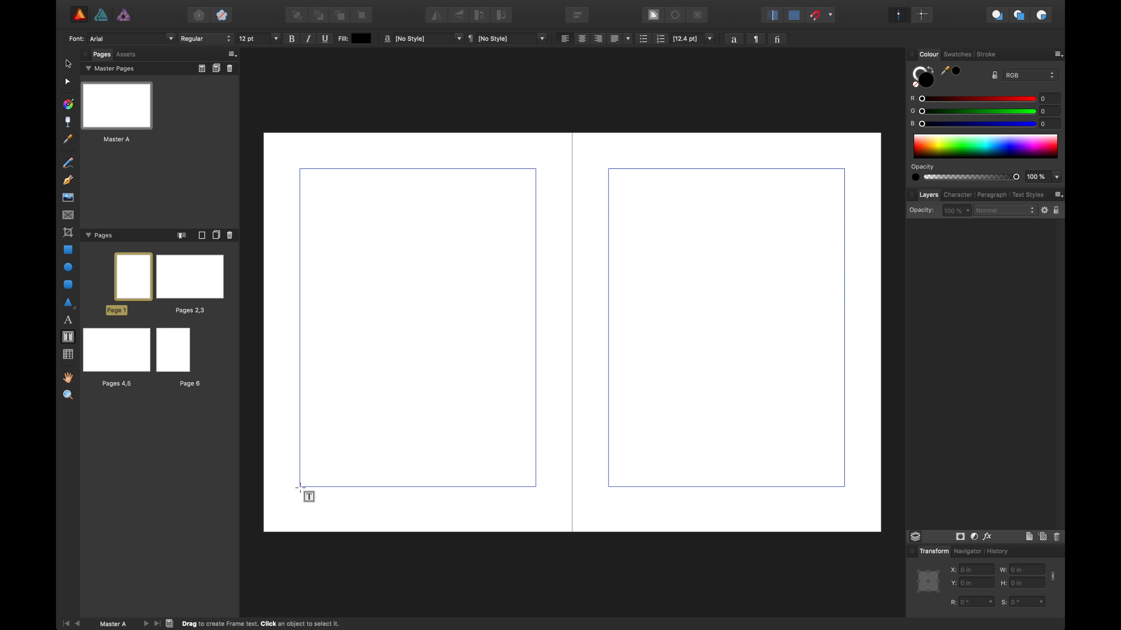
left_click_drag(299, 487, 371, 510)
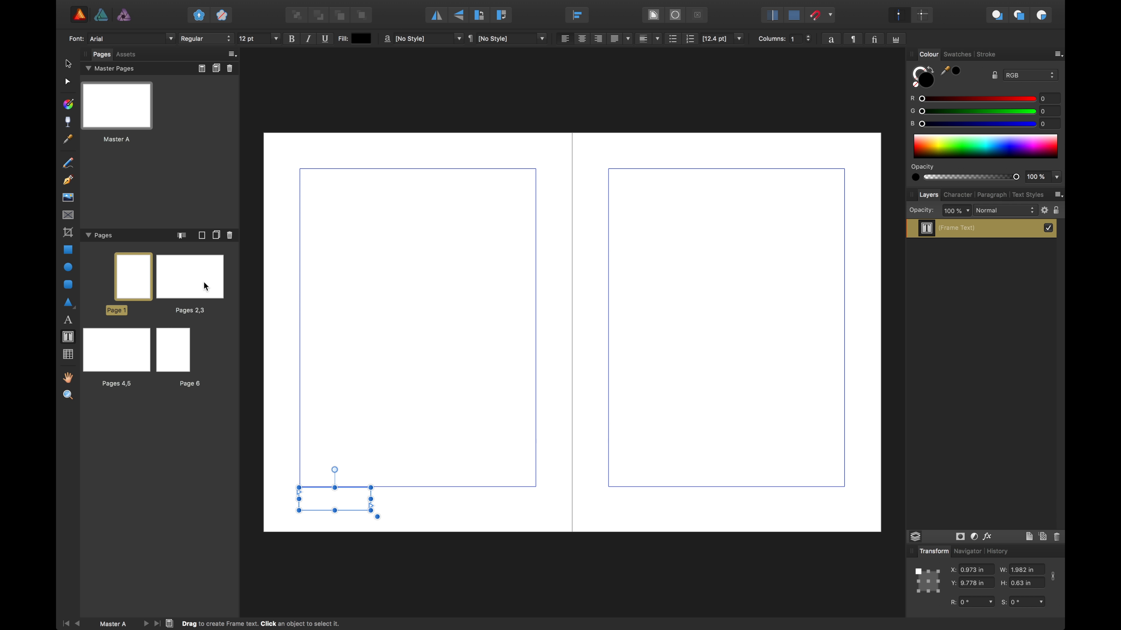
Move the text frame so its top-left corner meets the left page's bottom-left margin corner, at about X 0.99 in, Y 9.75 in
left_click(75, 63)
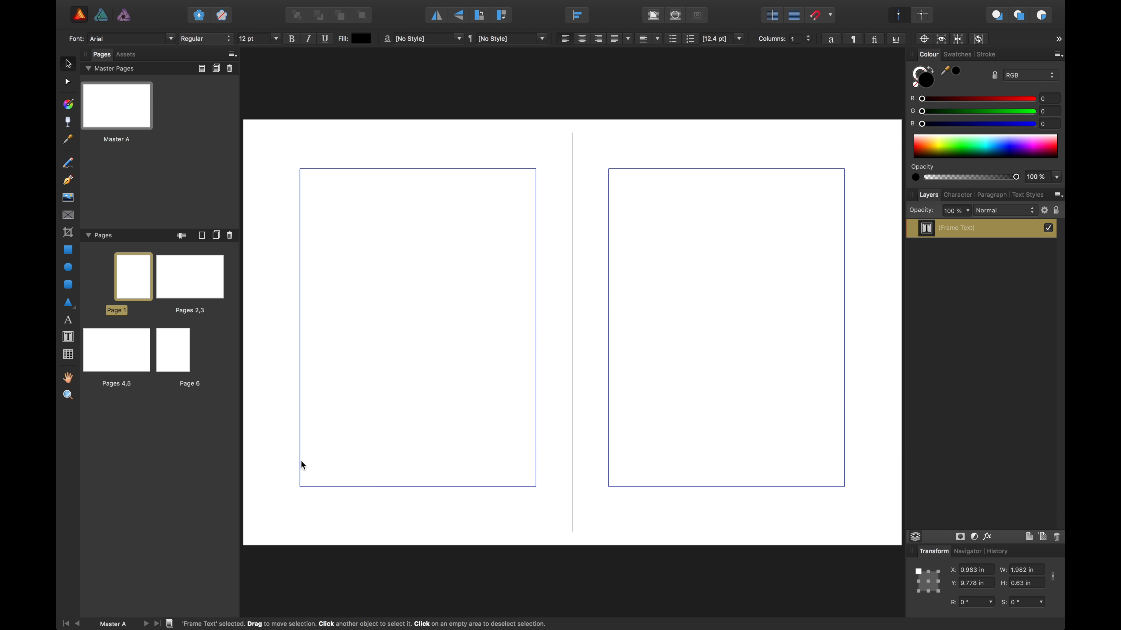
scroll(302, 464, "up", 5)
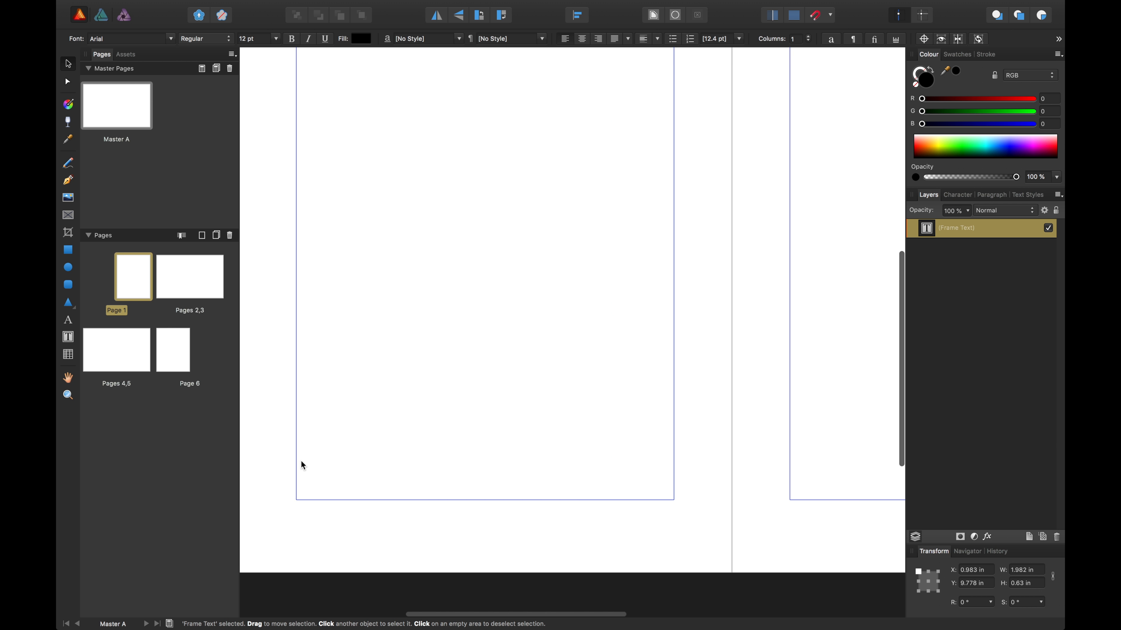
left_click_drag(315, 502, 314, 501)
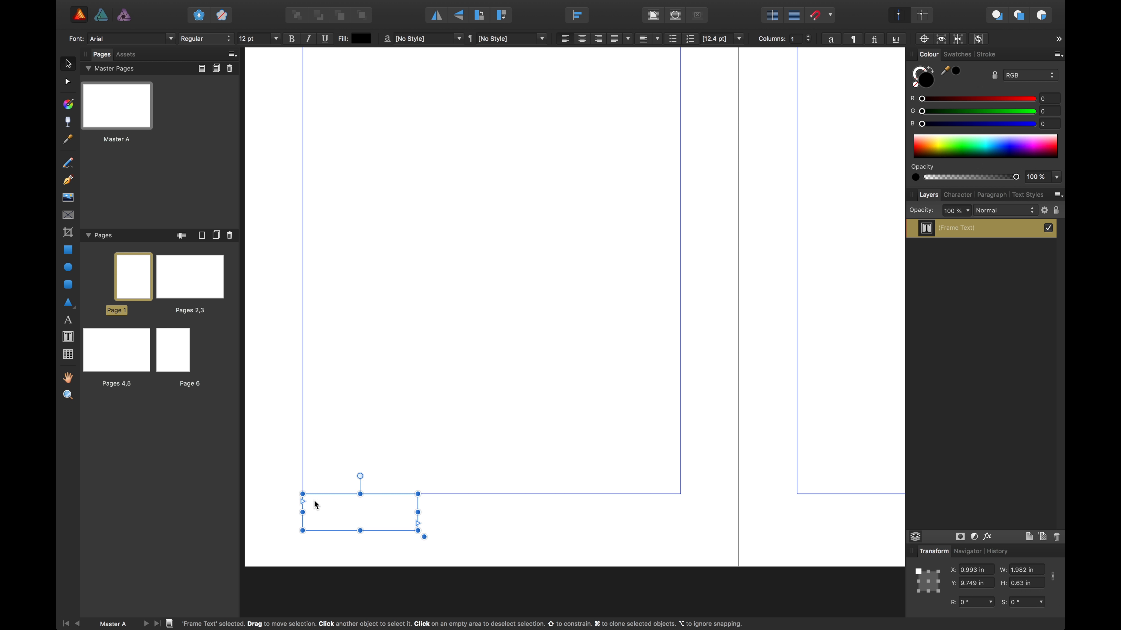
Insert a page number field into the text frame on the left master page and deselect the frame
left_click(303, 7)
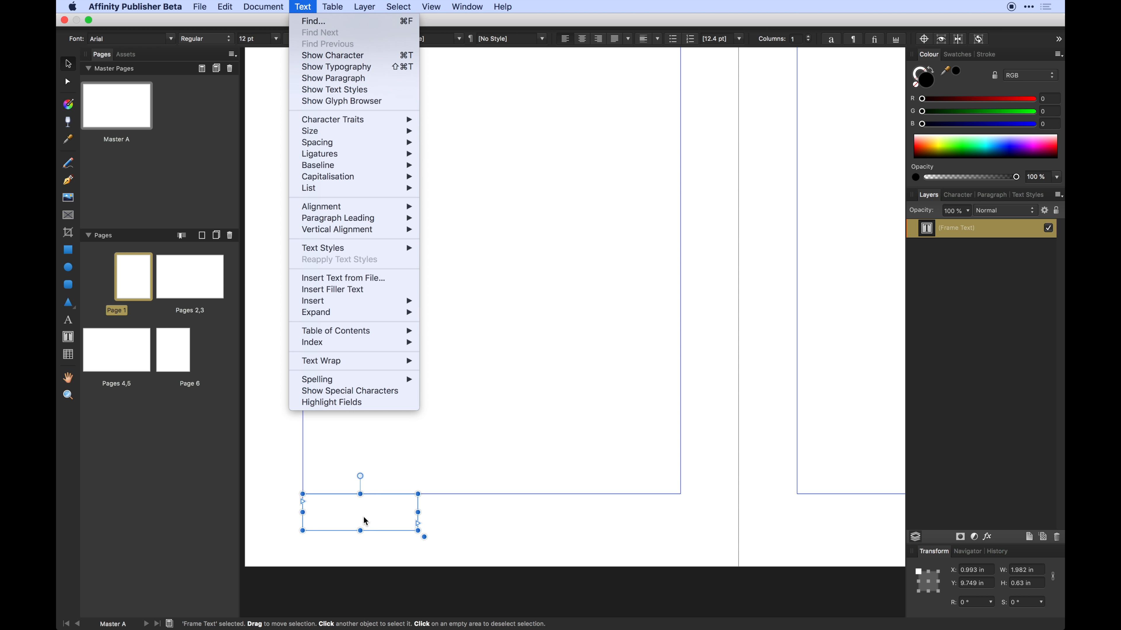
left_click(357, 509)
double_click(342, 504)
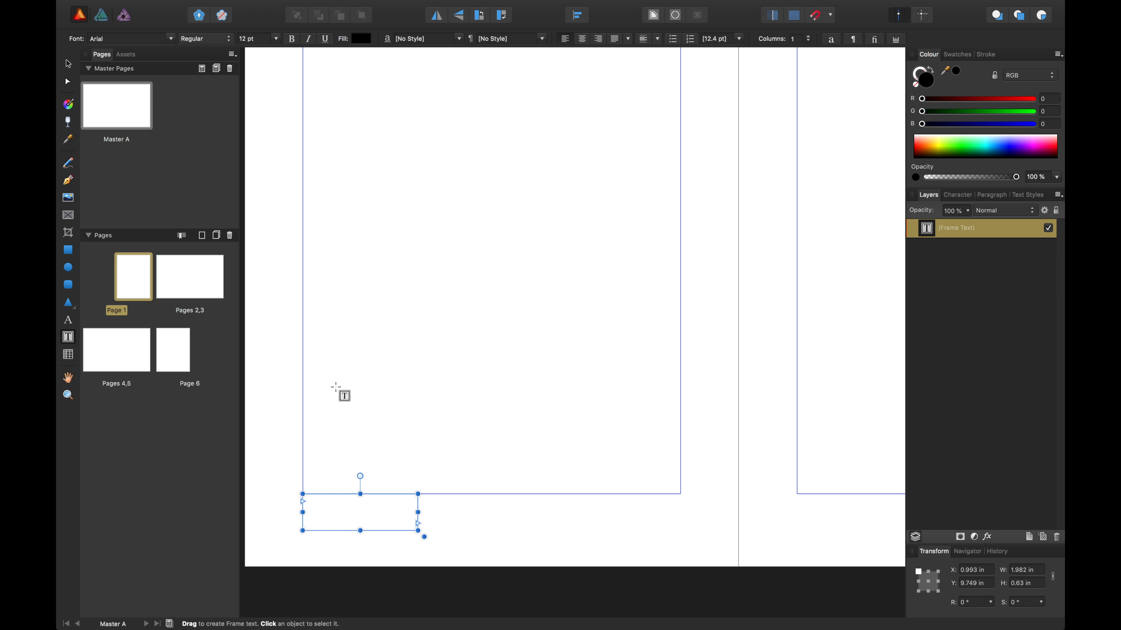
left_click(275, 3)
mouse_move(303, 6)
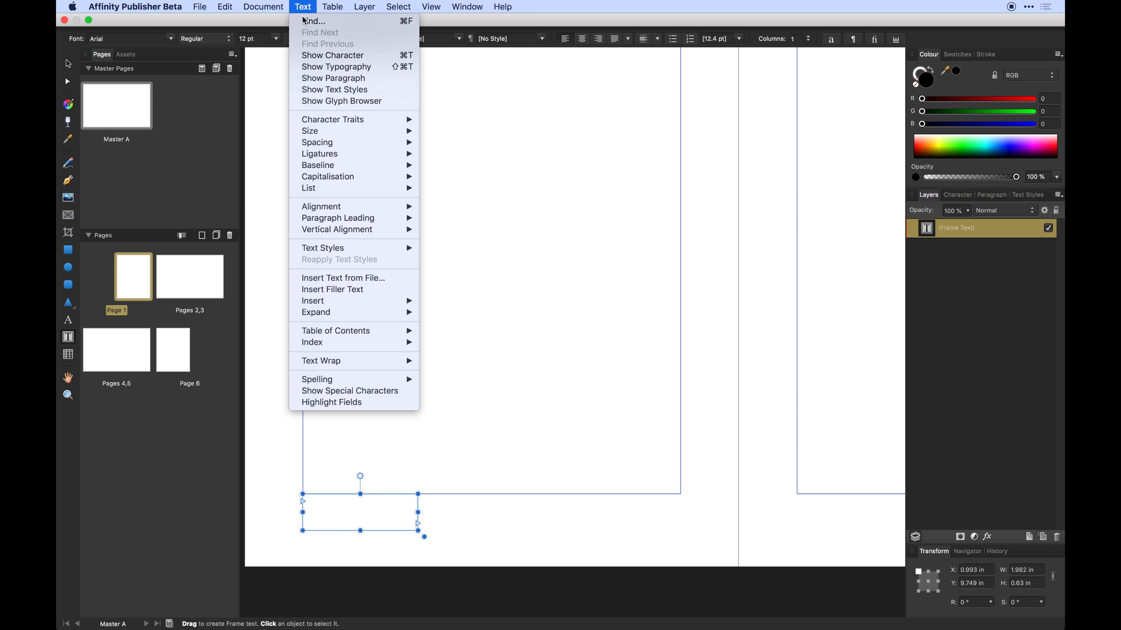
mouse_move(387, 304)
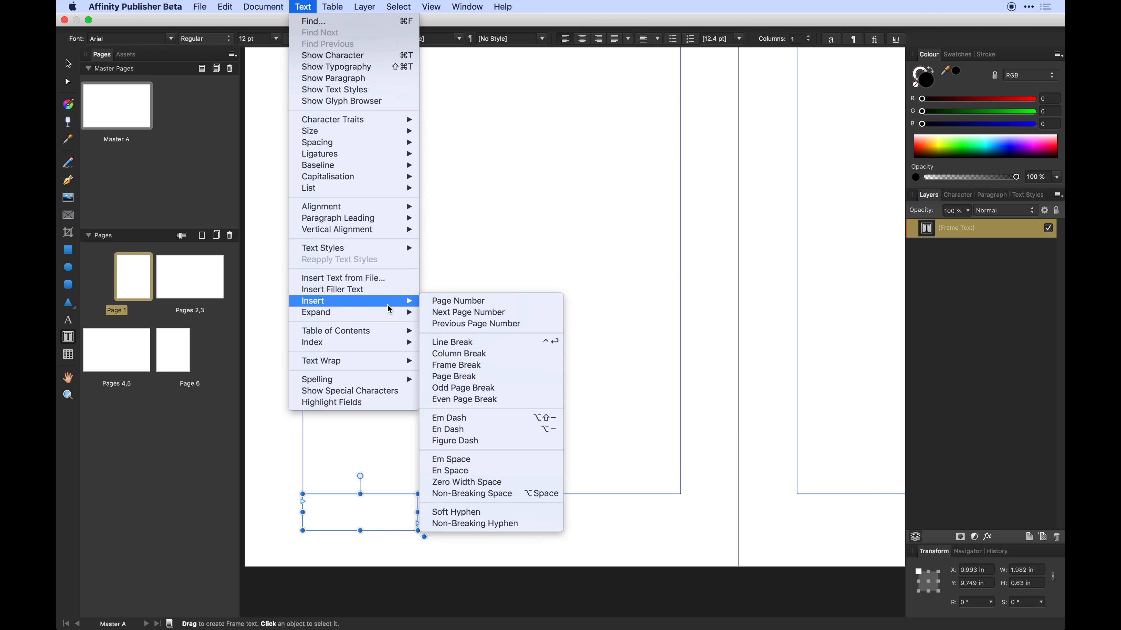
left_click(445, 301)
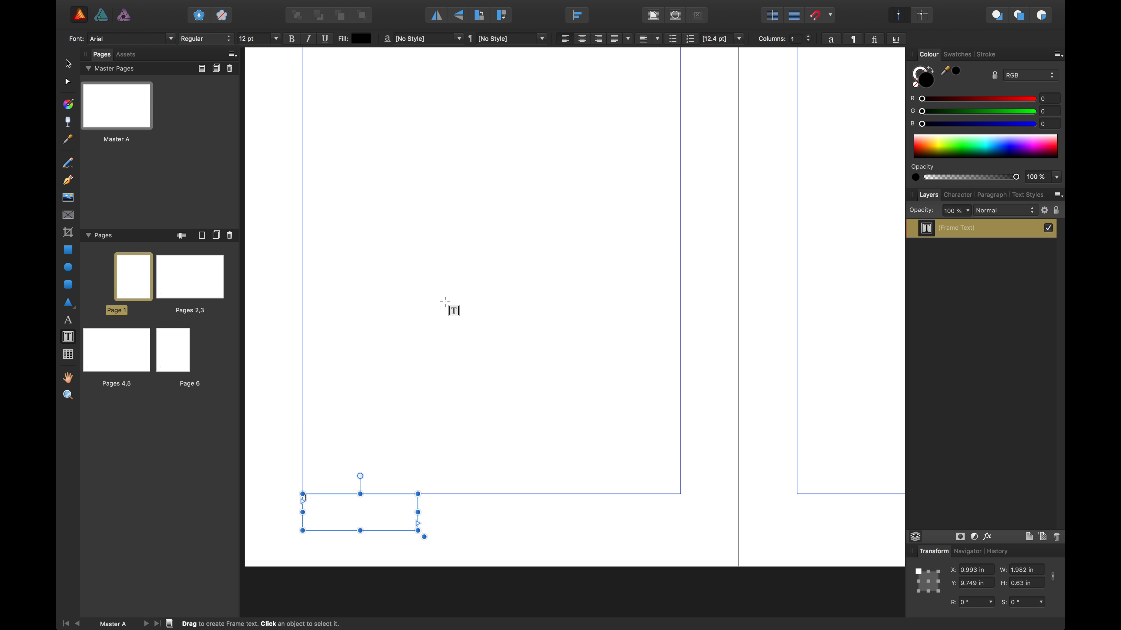
left_click(67, 63)
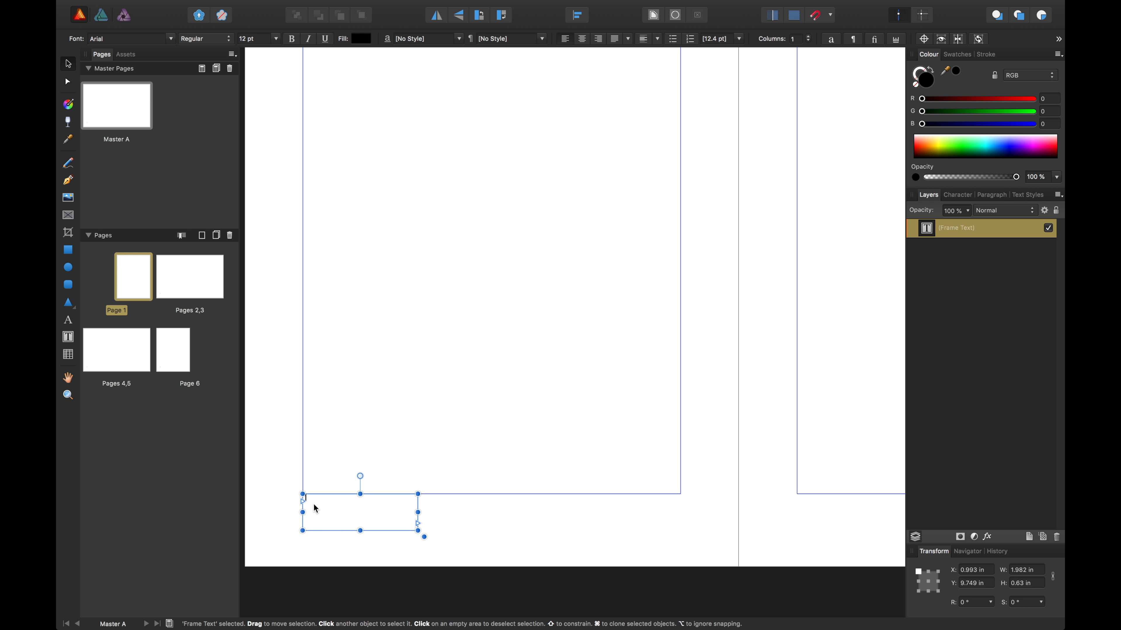
left_click(376, 379)
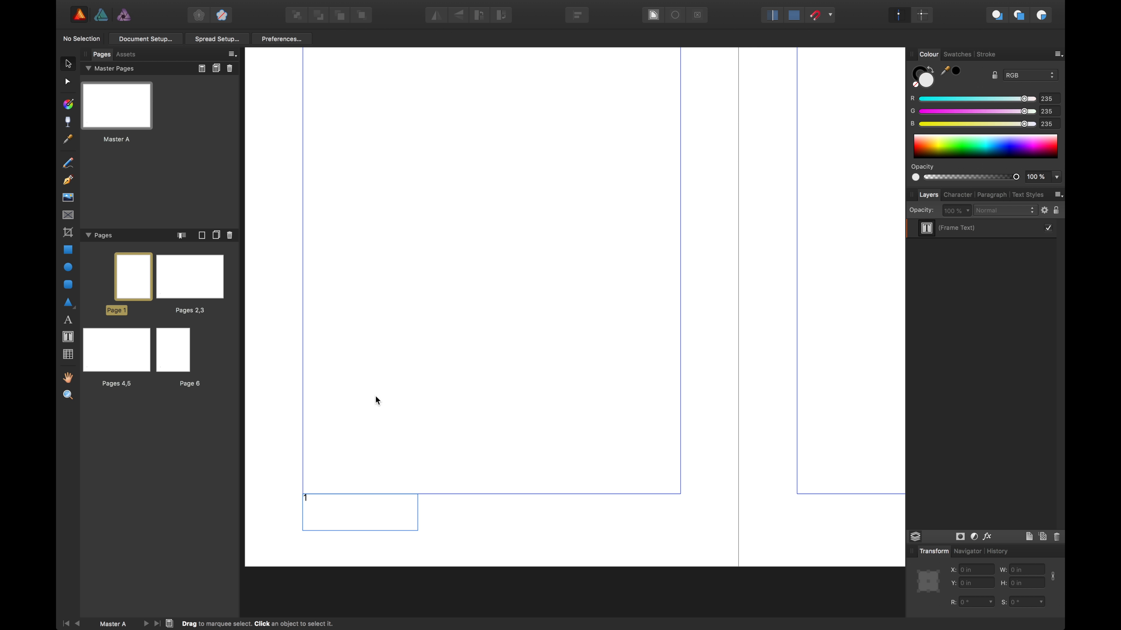
Copy the page number frame to the right master page, place it below the bottom-right margin corner, and right-align its text
left_click(334, 504)
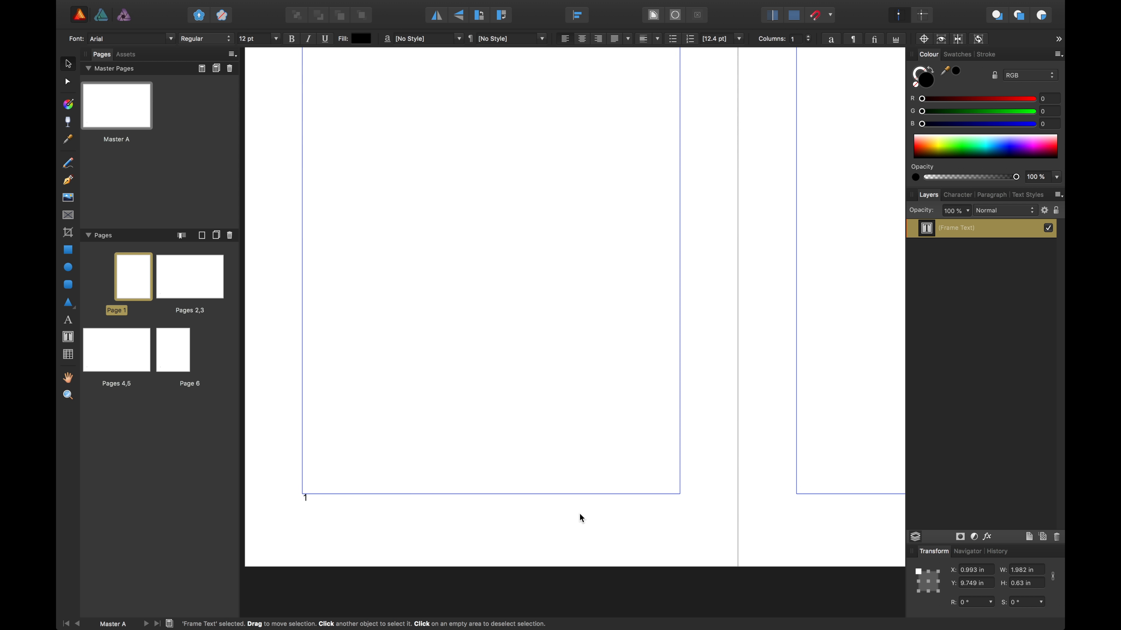
scroll(580, 514, "right", 5)
left_click(378, 485)
key("super+v")
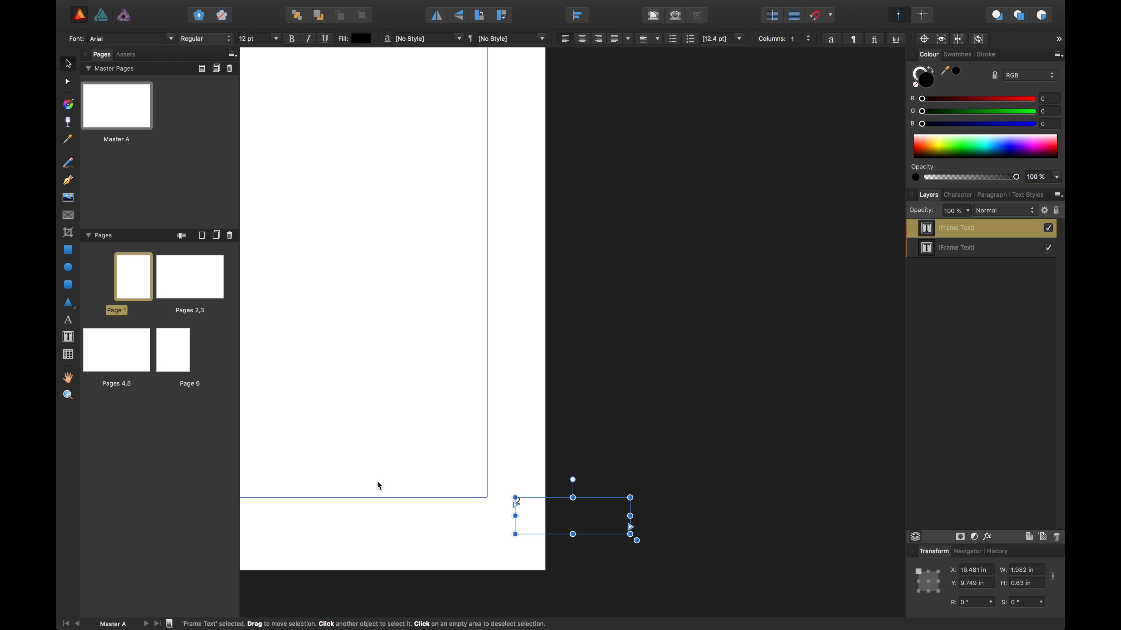
left_click_drag(518, 510, 377, 503)
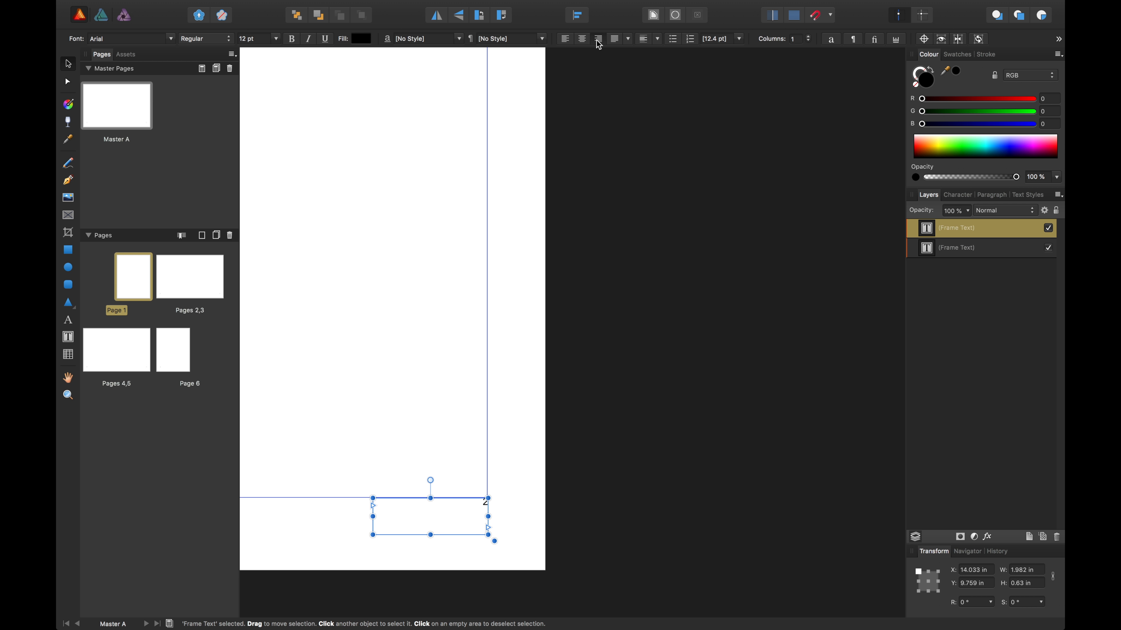
Nudge the right master page's number frame onto the bottom-right margin corner, at about X 14.03 in, Y 9.75 in
left_click(493, 337)
left_click(483, 514)
key("Up")
key("Up")
key("Left")
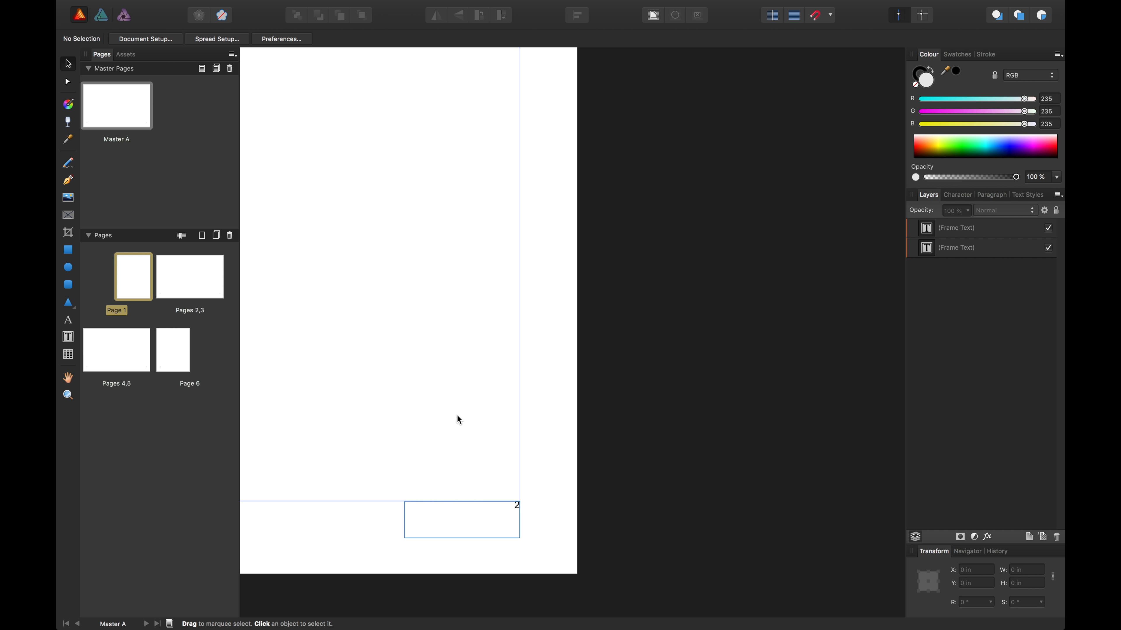
Open page 1 and the spread of pages 2 and 3, checking the page numbers below their margins
key("super+0")
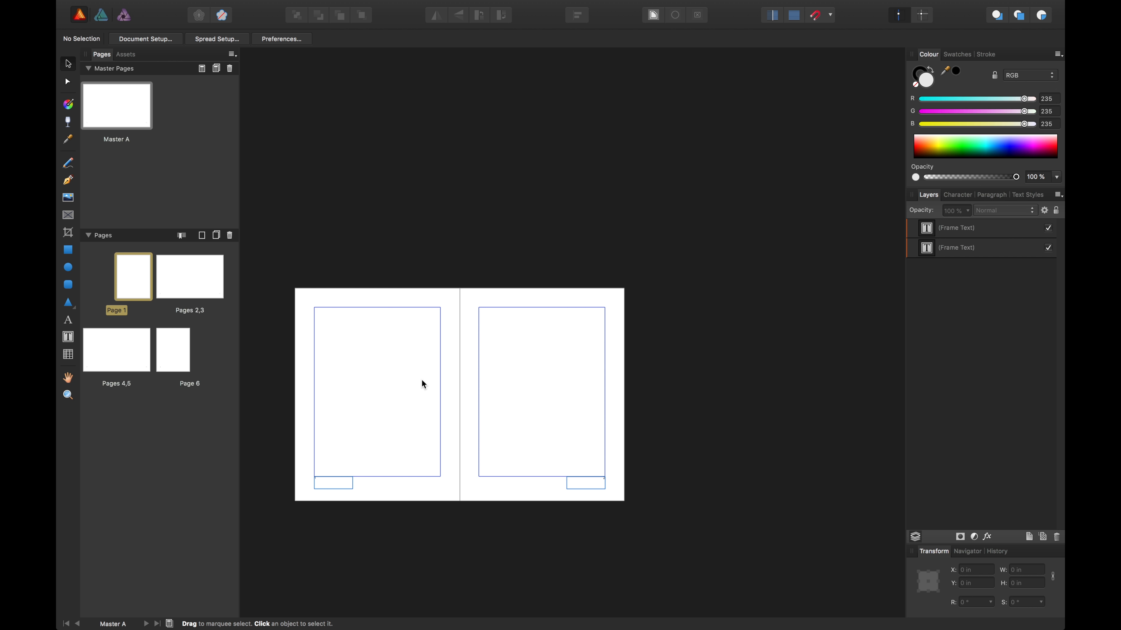
double_click(128, 280)
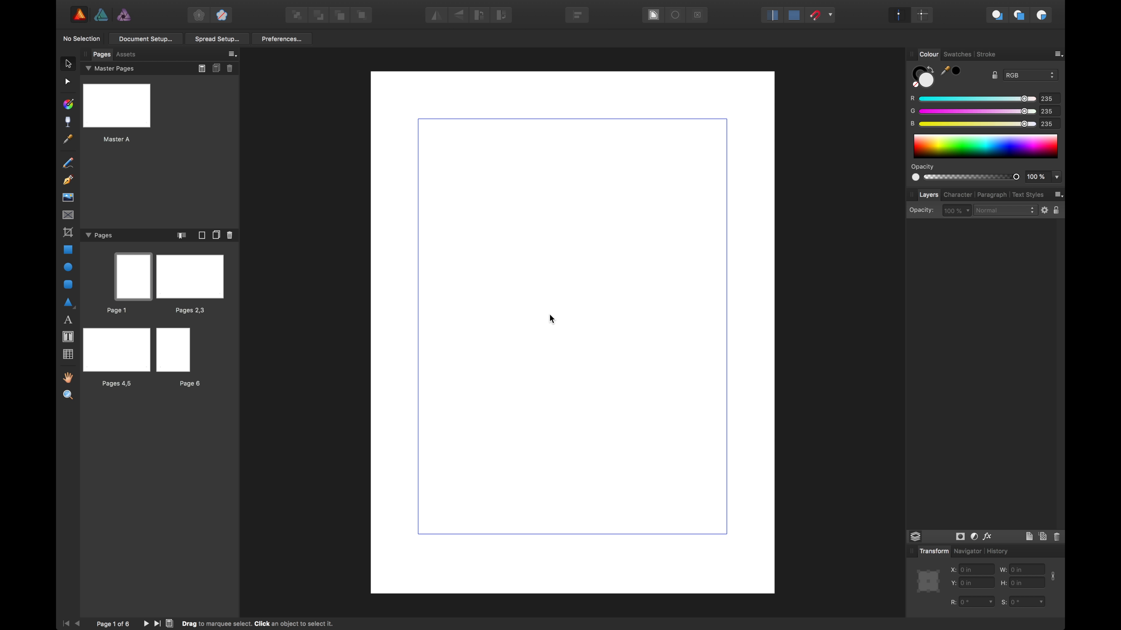
left_click(189, 289)
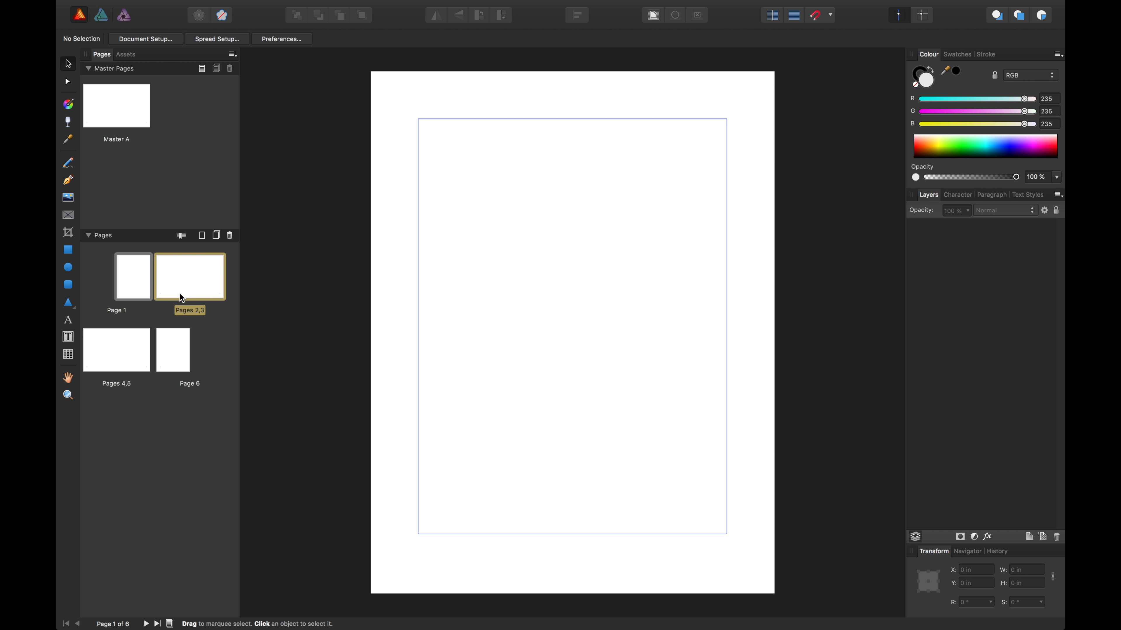
double_click(180, 295)
scroll(478, 366, "down", 3)
scroll(478, 366, "right", 5)
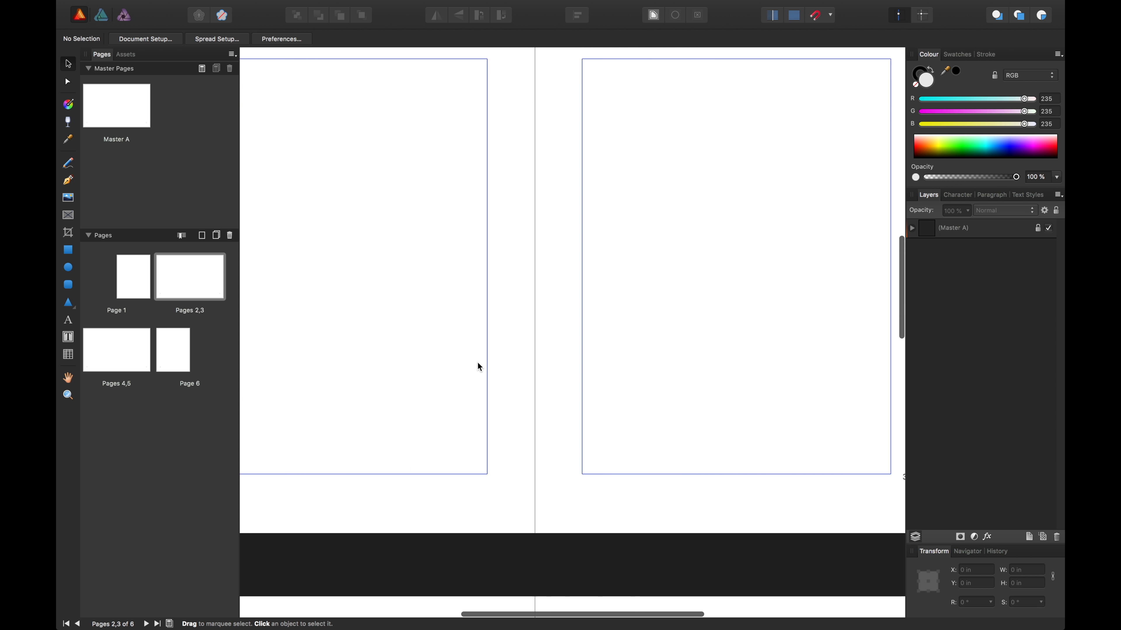
scroll(478, 362, "right", 3)
scroll(478, 362, "left", 3)
scroll(478, 362, "up", 1)
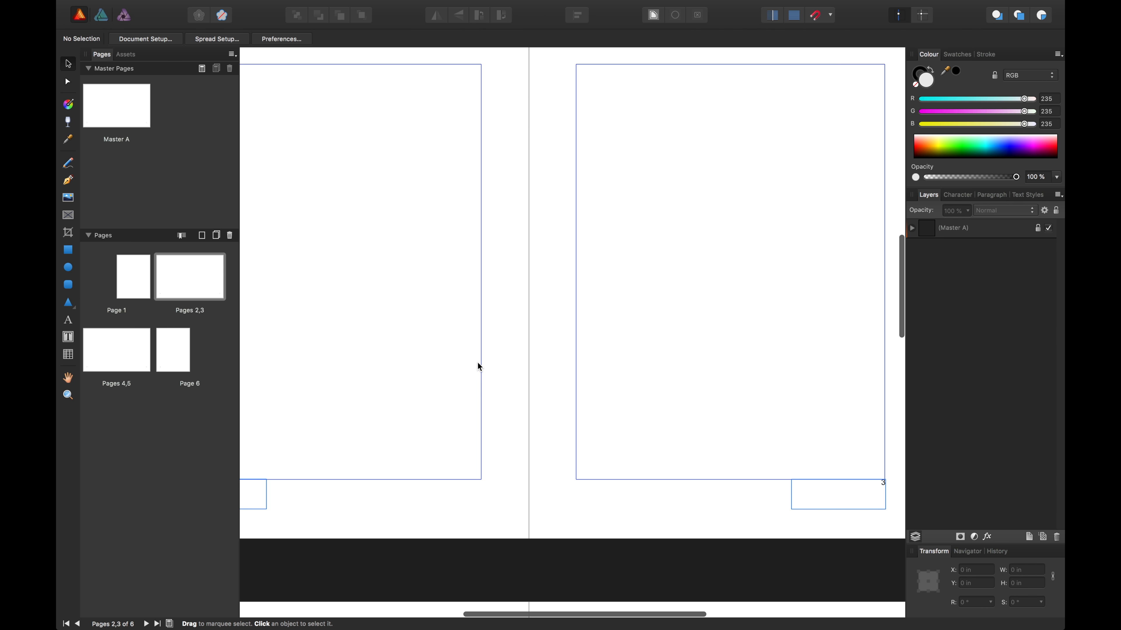
scroll(478, 362, "right", 4)
scroll(478, 362, "down", 2)
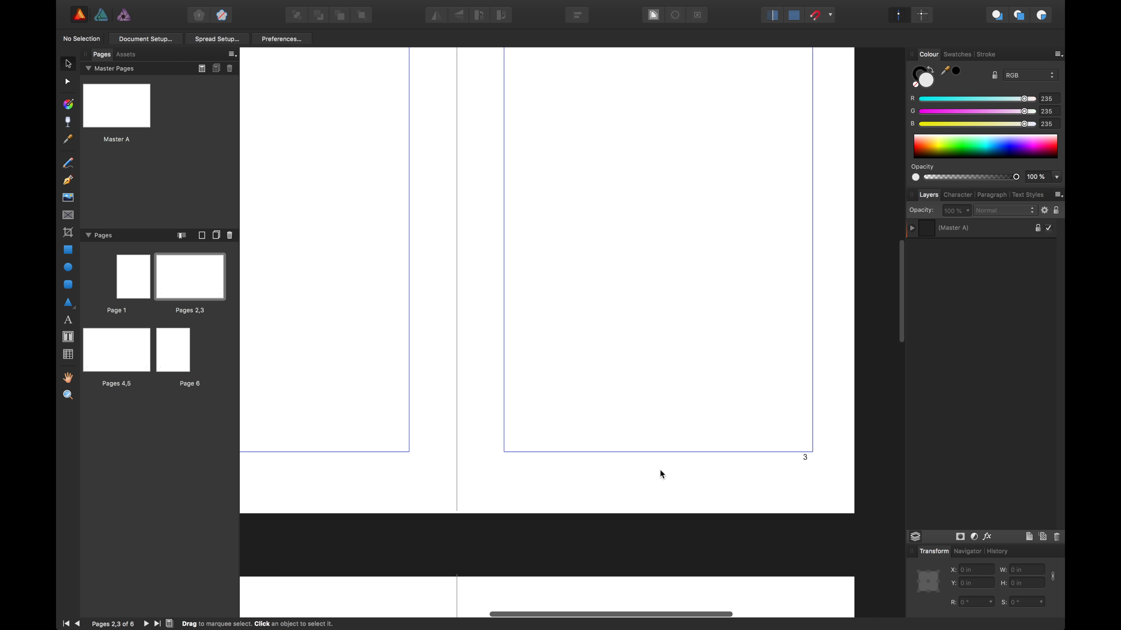
Check the page numbers on pages 4 to 6 and return to page 1
scroll(660, 473, "down", 10)
scroll(661, 474, "left", 4)
scroll(660, 474, "right", 4)
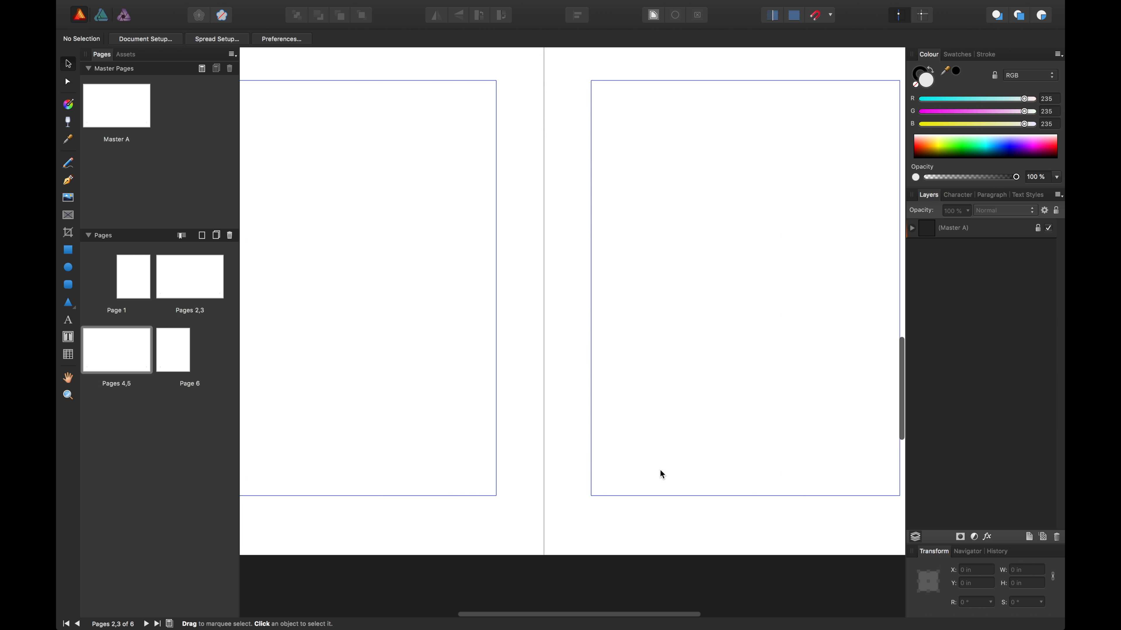
scroll(660, 472, "right", 3)
scroll(661, 471, "down", 10)
scroll(661, 471, "left", 2)
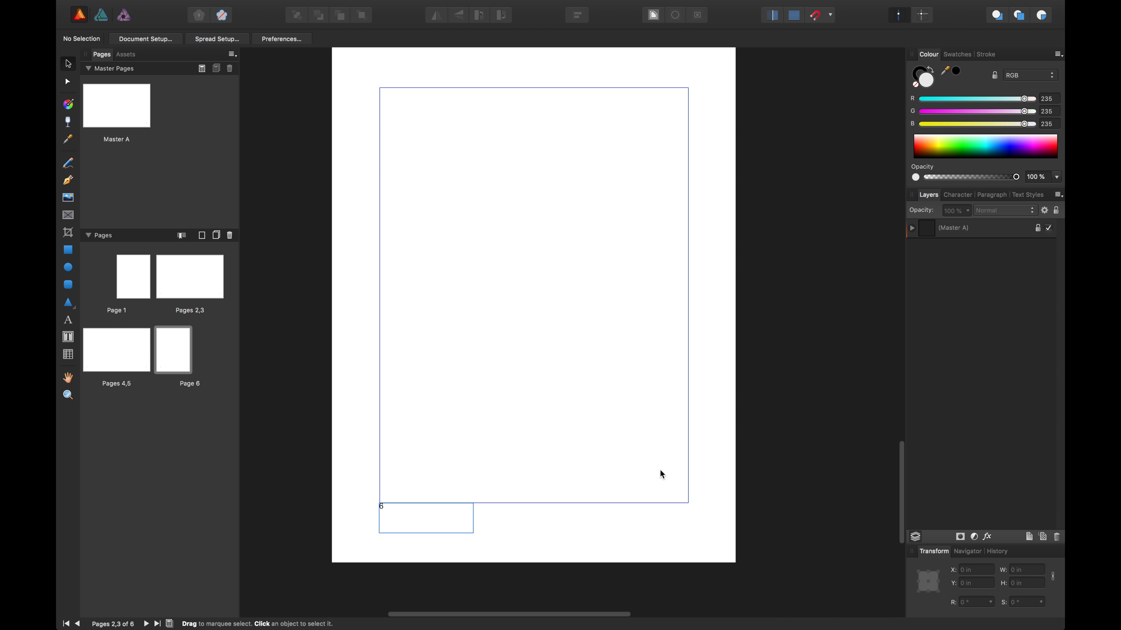
scroll(660, 473, "up", 15)
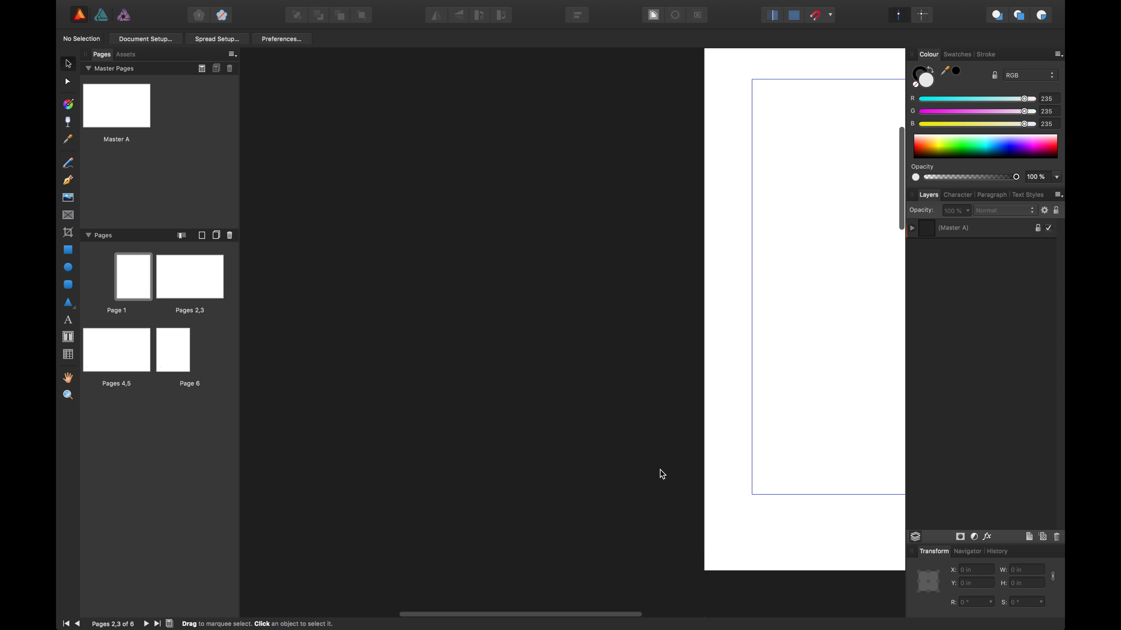
scroll(660, 471, "right", 5)
Reopen Master A and identify the right page's number frame by selecting its layer, leaving nothing selected at the end
left_click(114, 115)
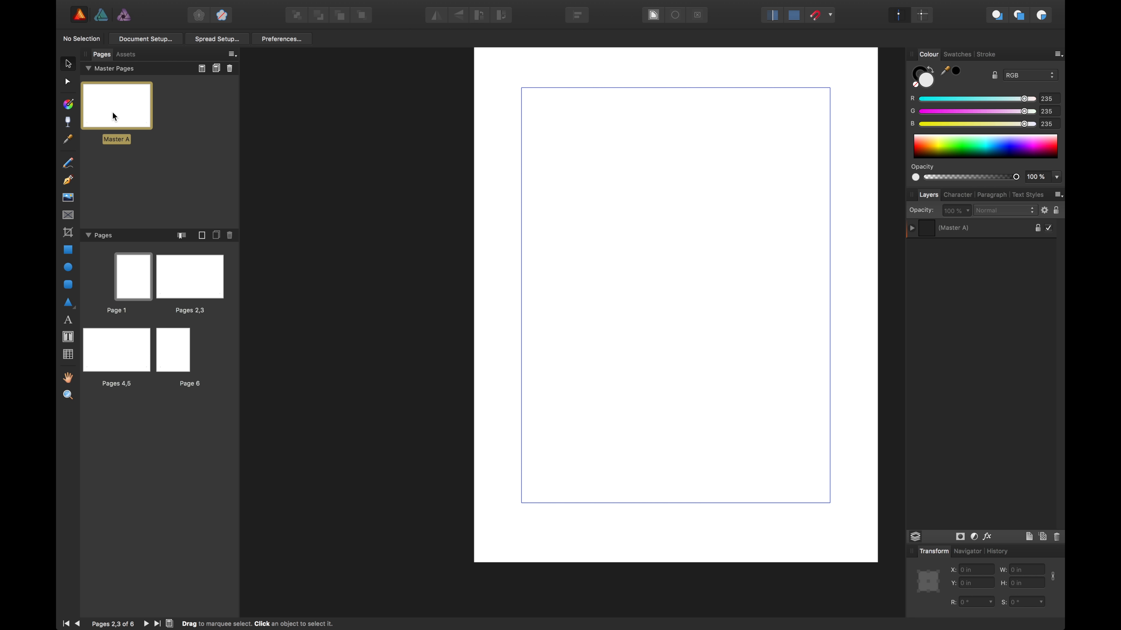
double_click(126, 113)
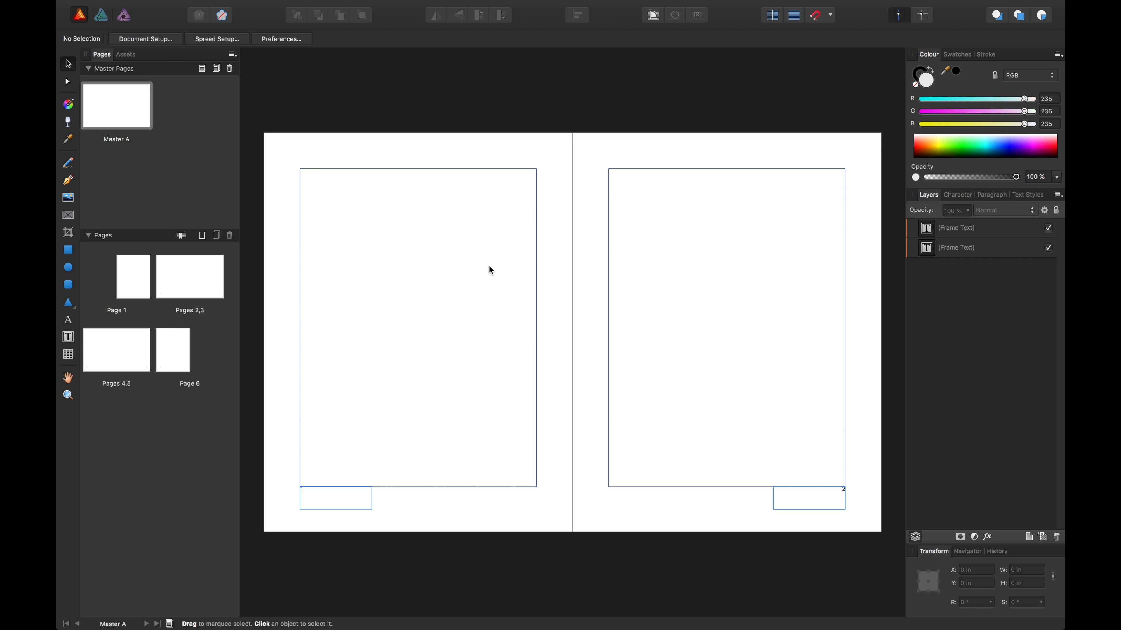
scroll(543, 253, "right", 1)
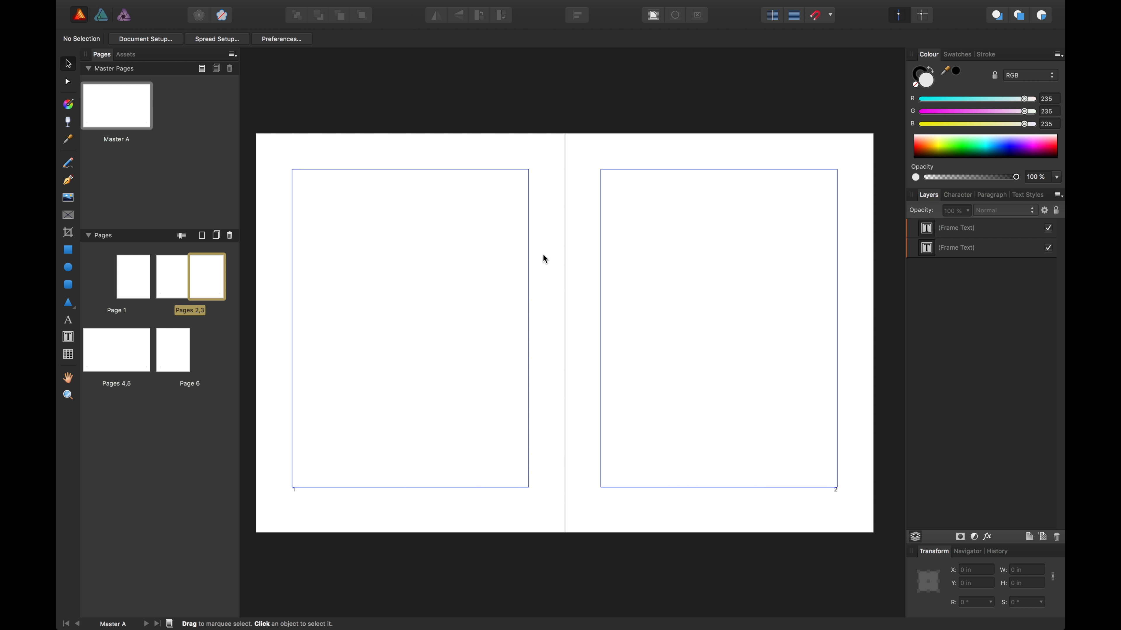
left_click(958, 230)
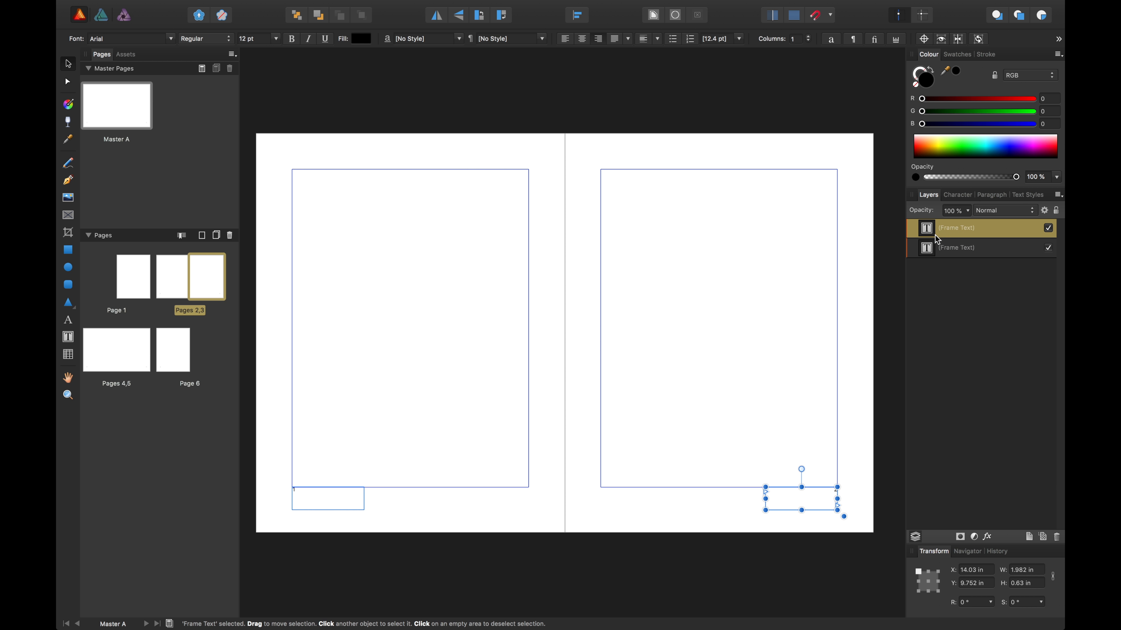
left_click(938, 278)
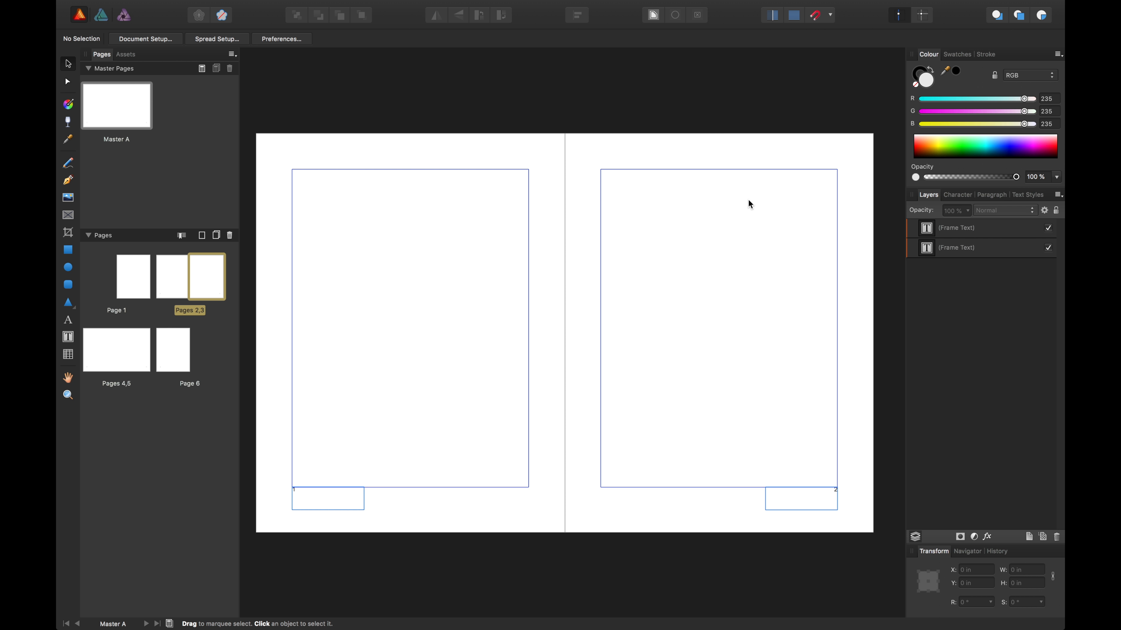